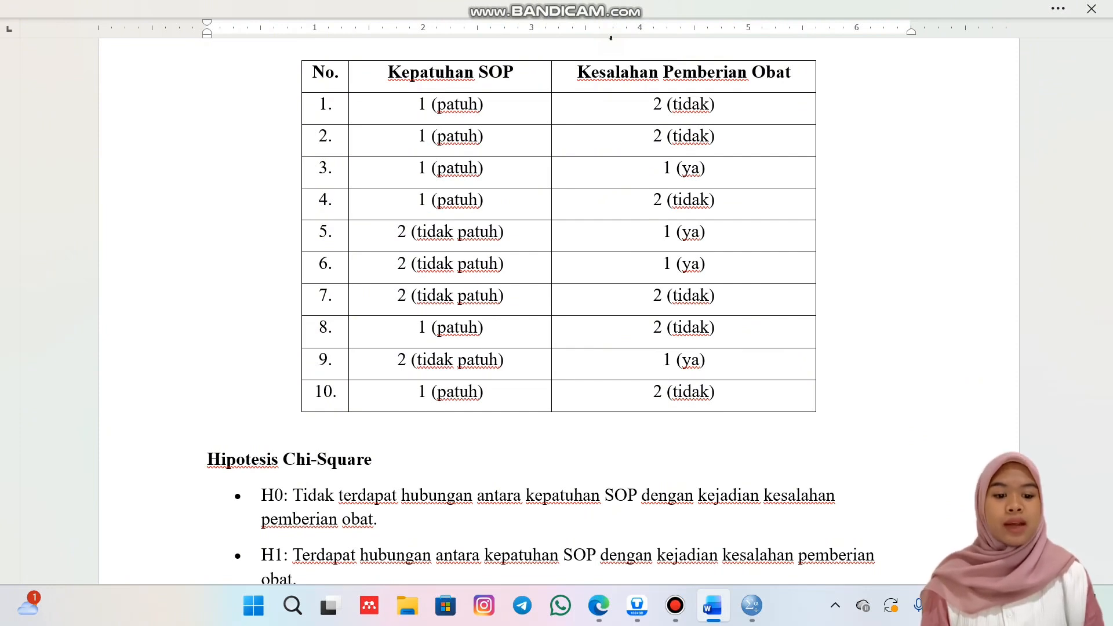
# Switch to SPSS Statistics and define the first variable with the name KepatuhanSOP.
pyautogui.scroll(-3, 641, 265)
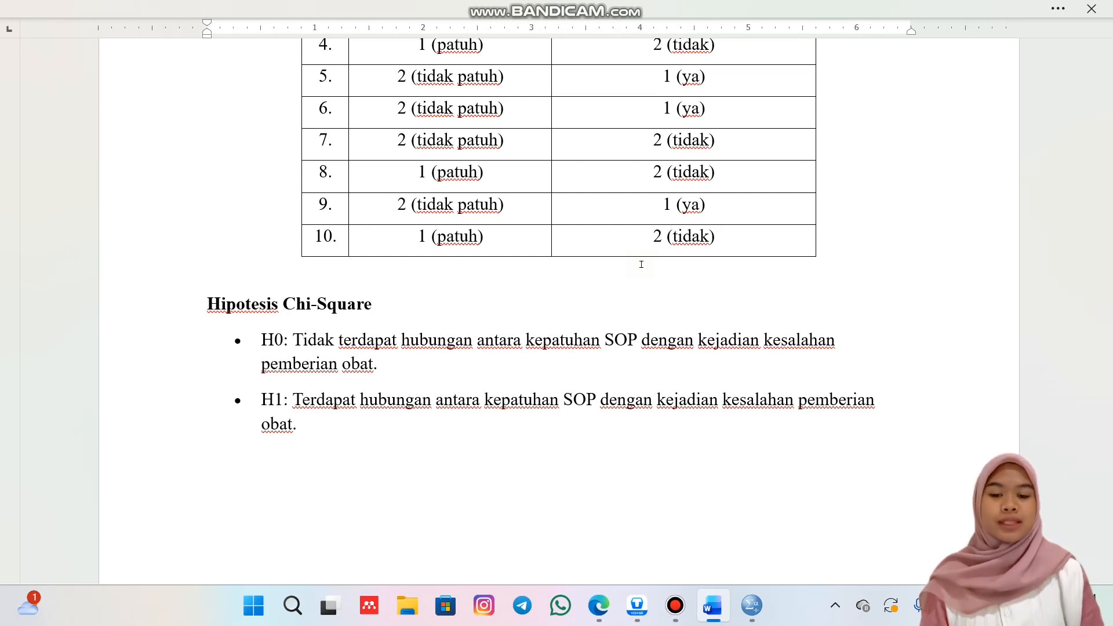
pyautogui.click(753, 606)
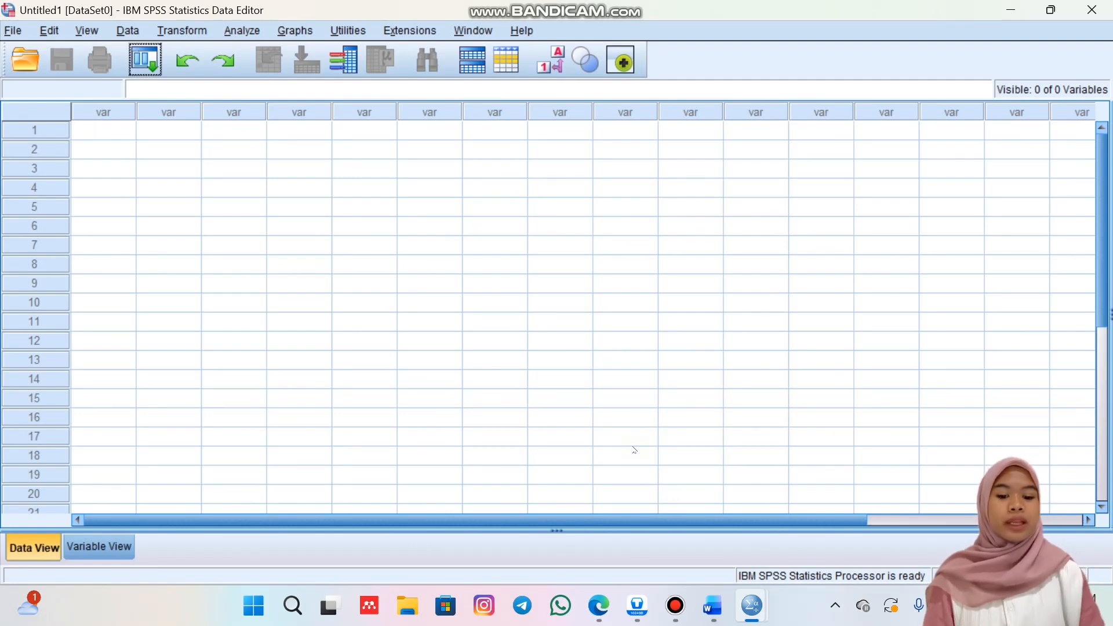
pyautogui.click(118, 547)
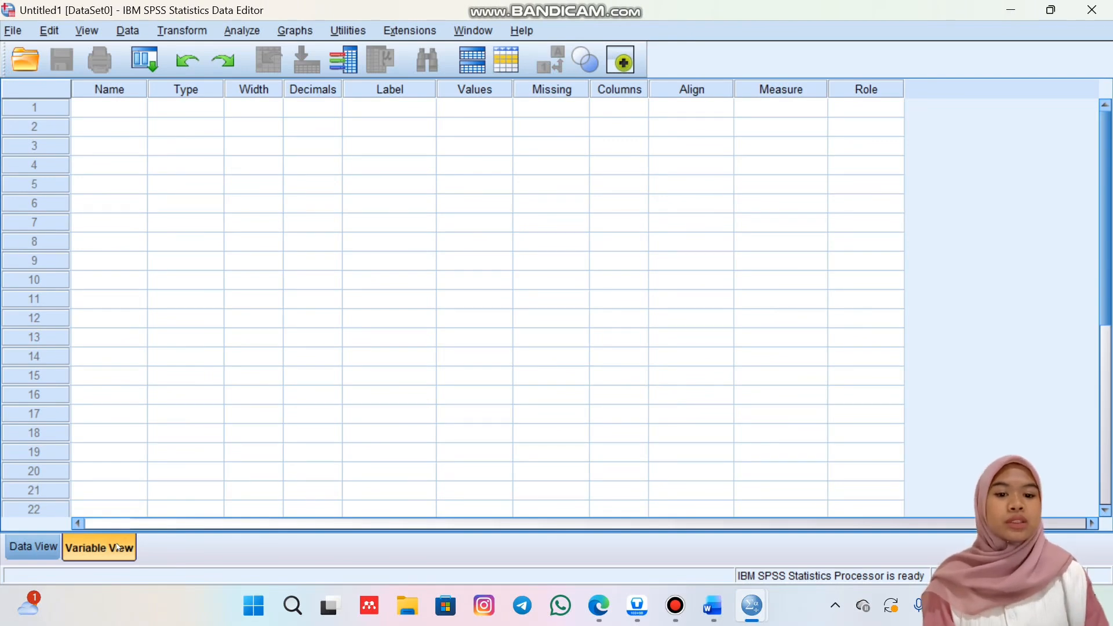
pyautogui.click(119, 107)
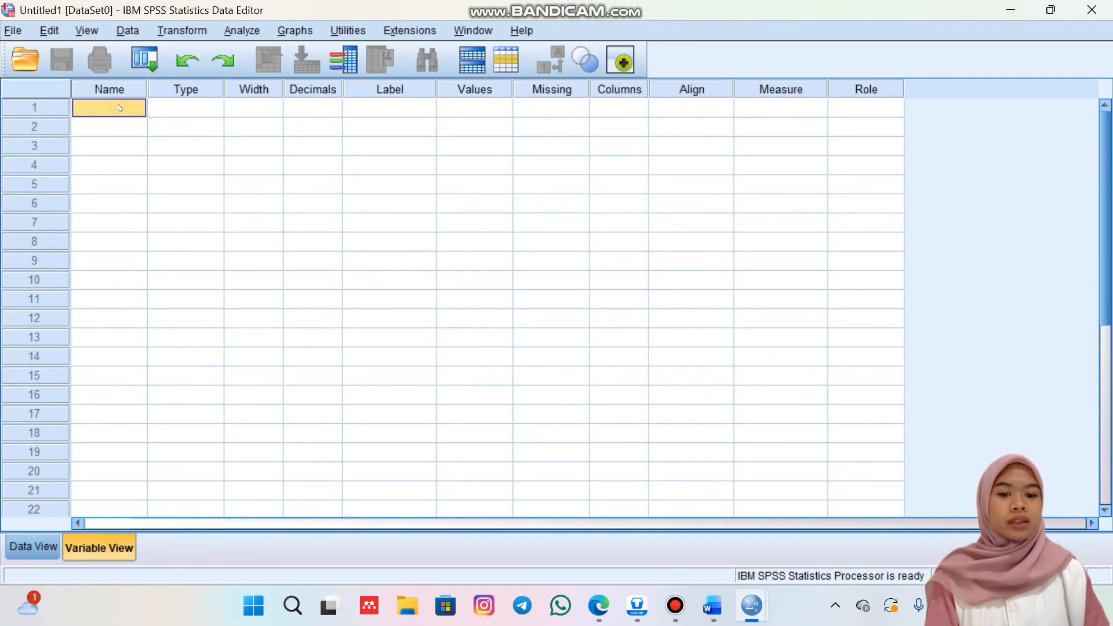
pyautogui.click(120, 106)
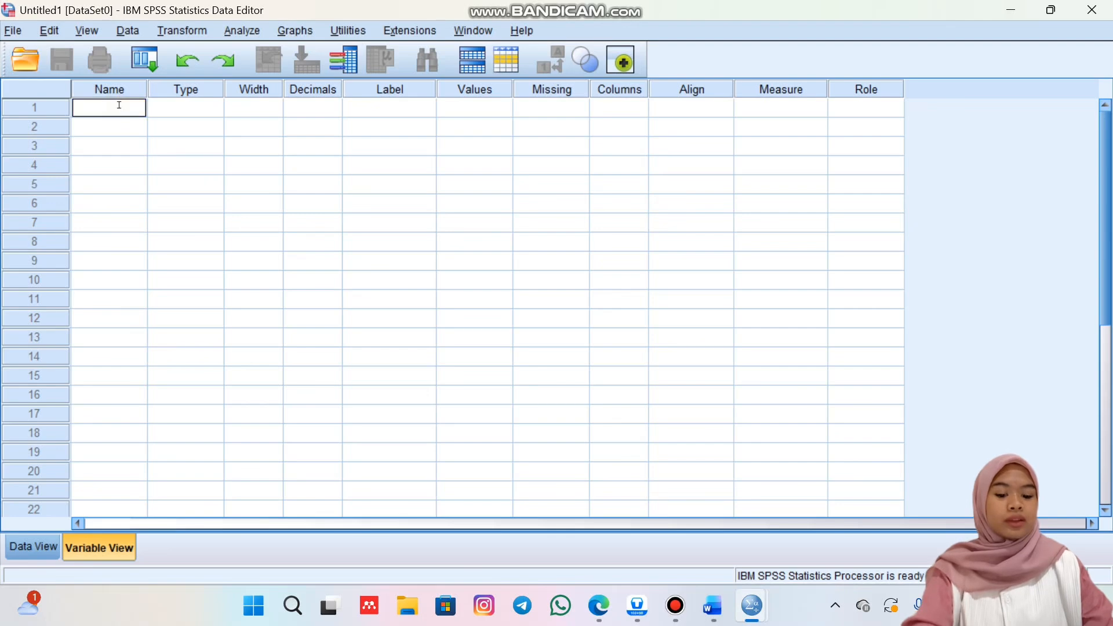
pyautogui.write('Kep')
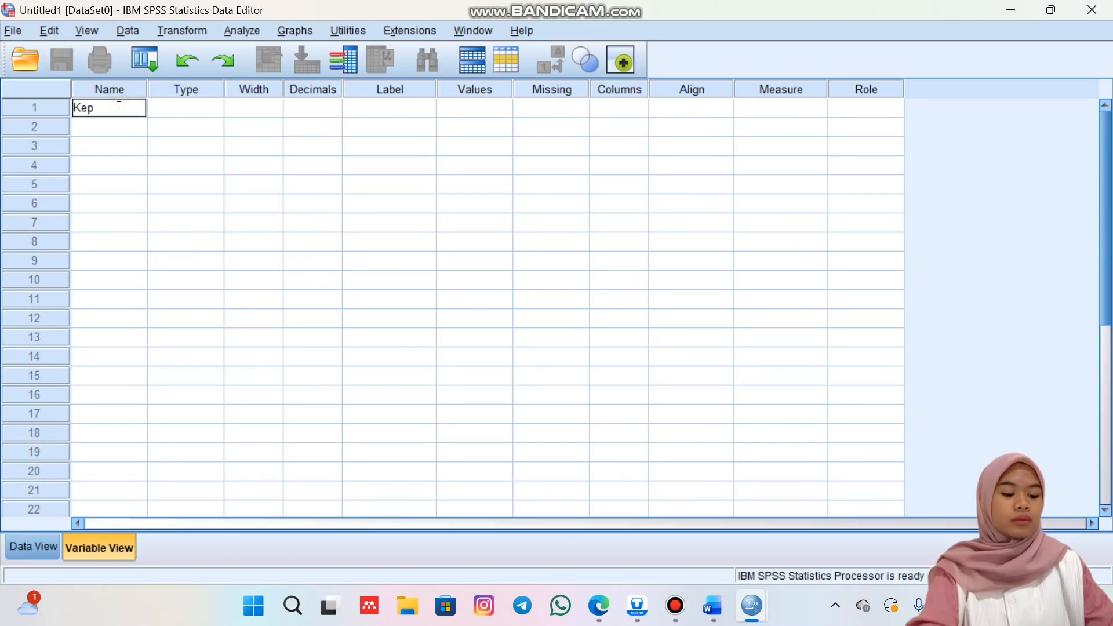
pyautogui.write('atuhan')
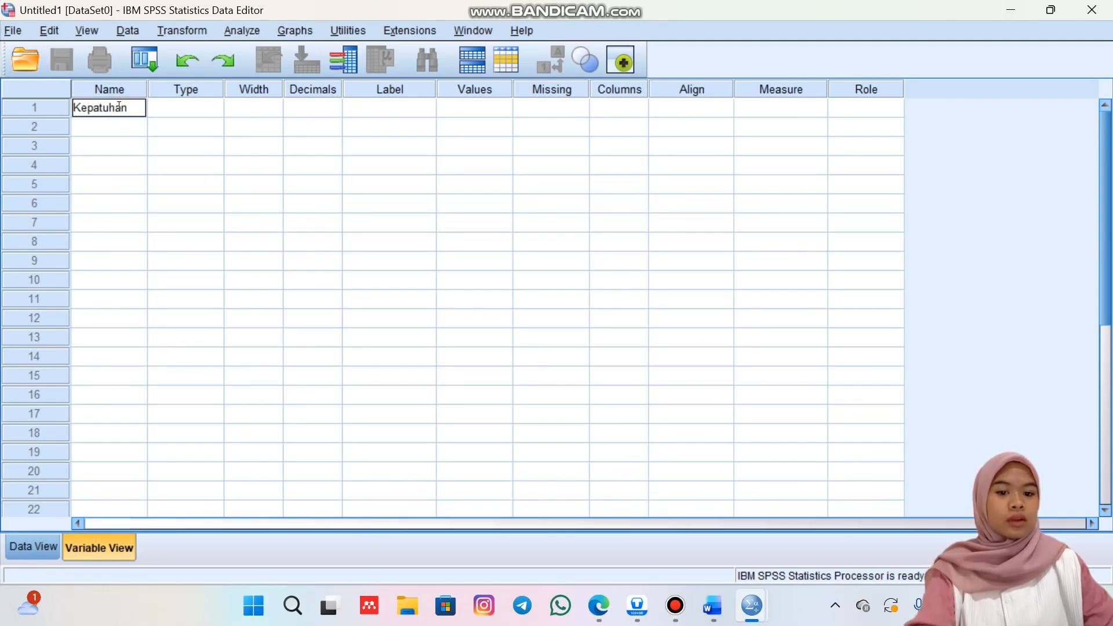
pyautogui.write('SOP')
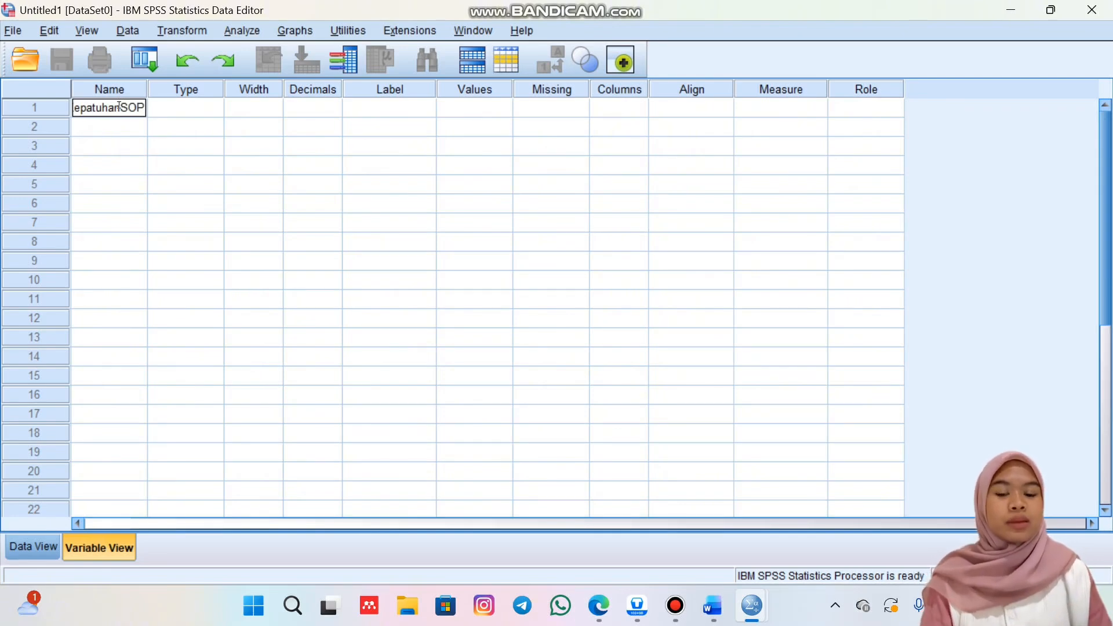
# Define a second variable named Kesalahanpemberianobat in the row below.
pyautogui.click(124, 127)
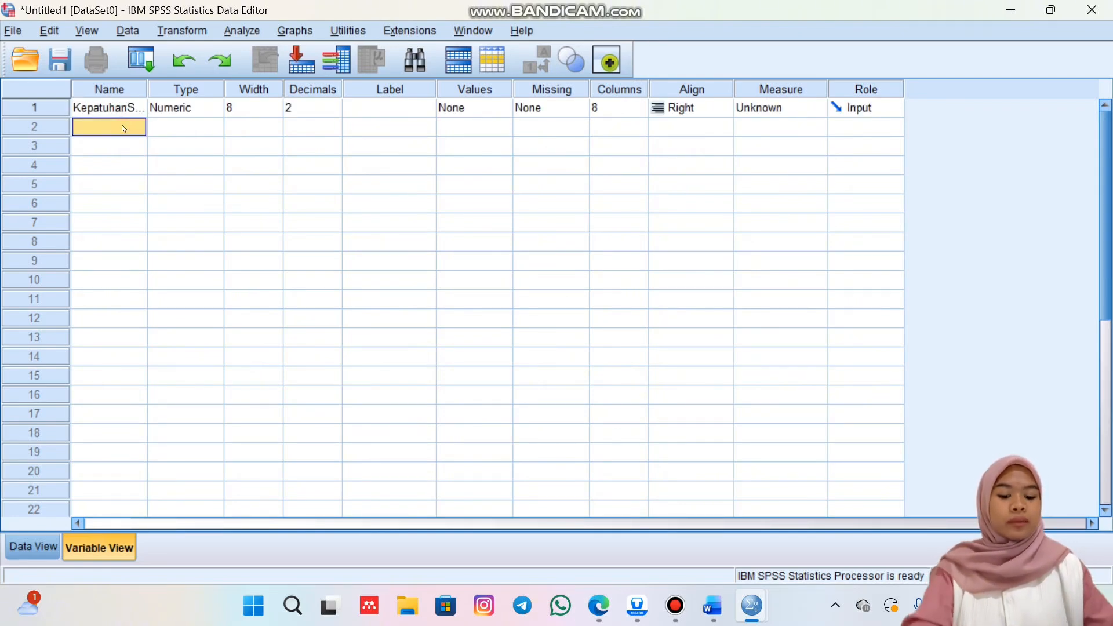
pyautogui.write('Ke')
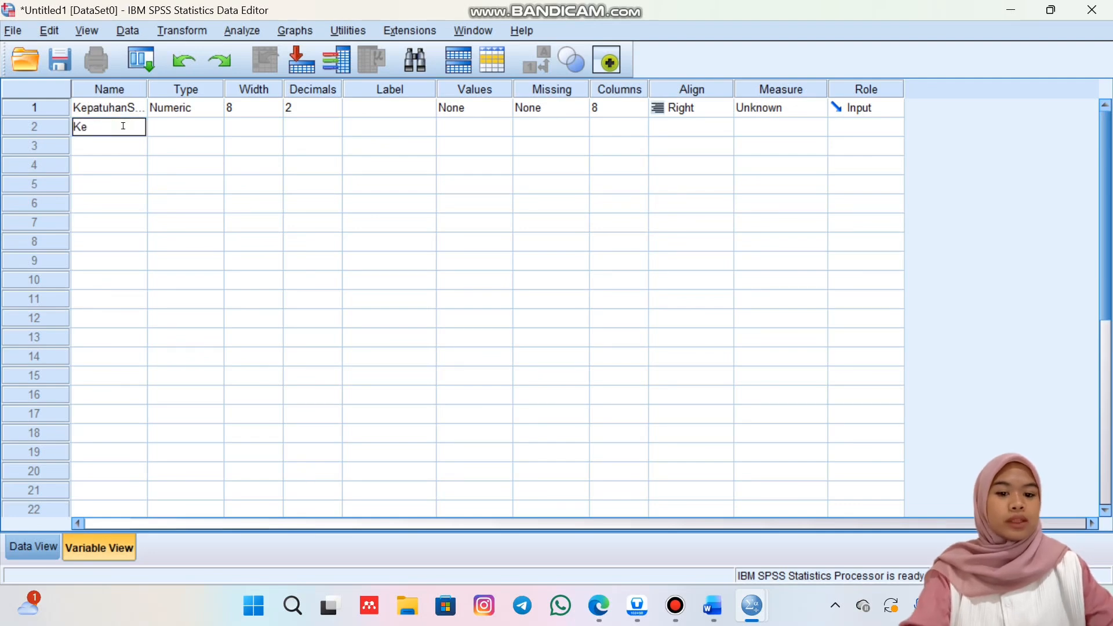
pyautogui.write('sal')
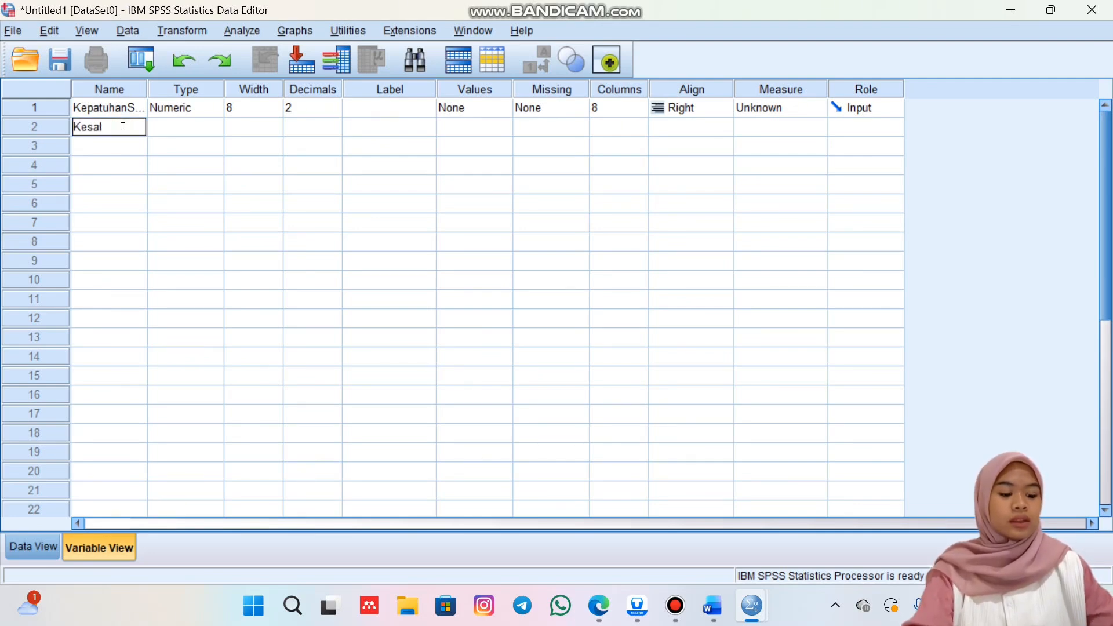
pyautogui.write('ahanpem')
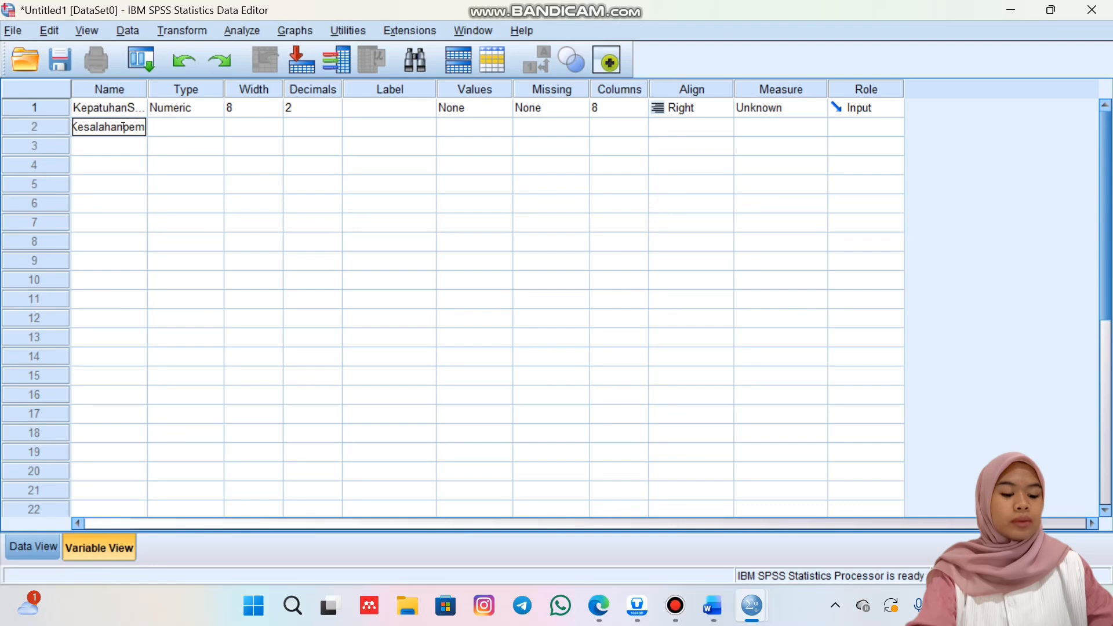
pyautogui.write('berianobat')
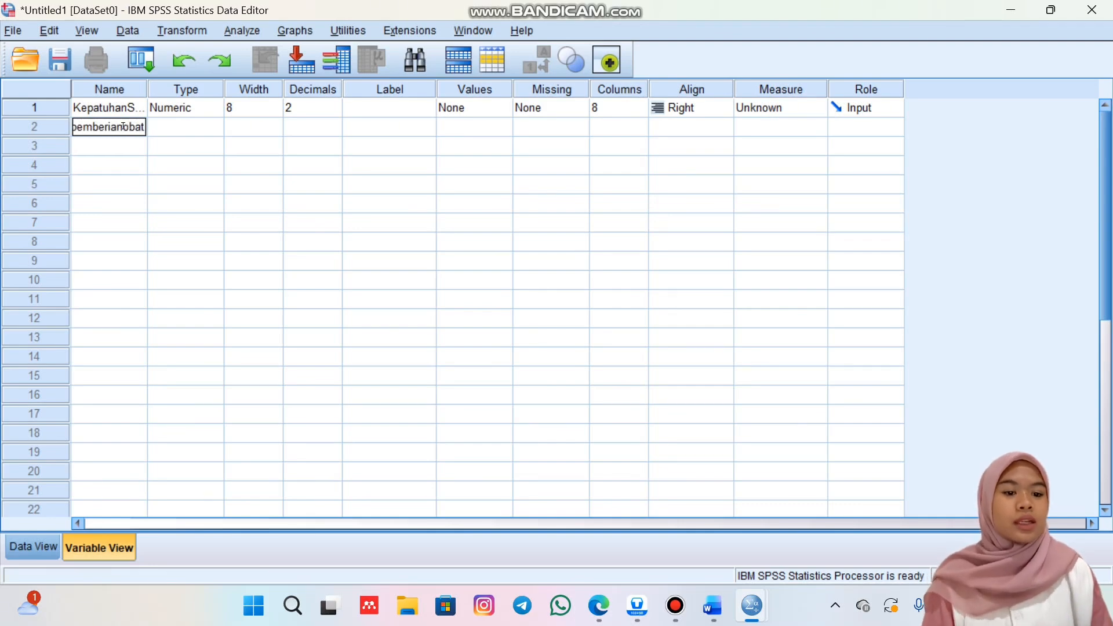
pyautogui.click(390, 184)
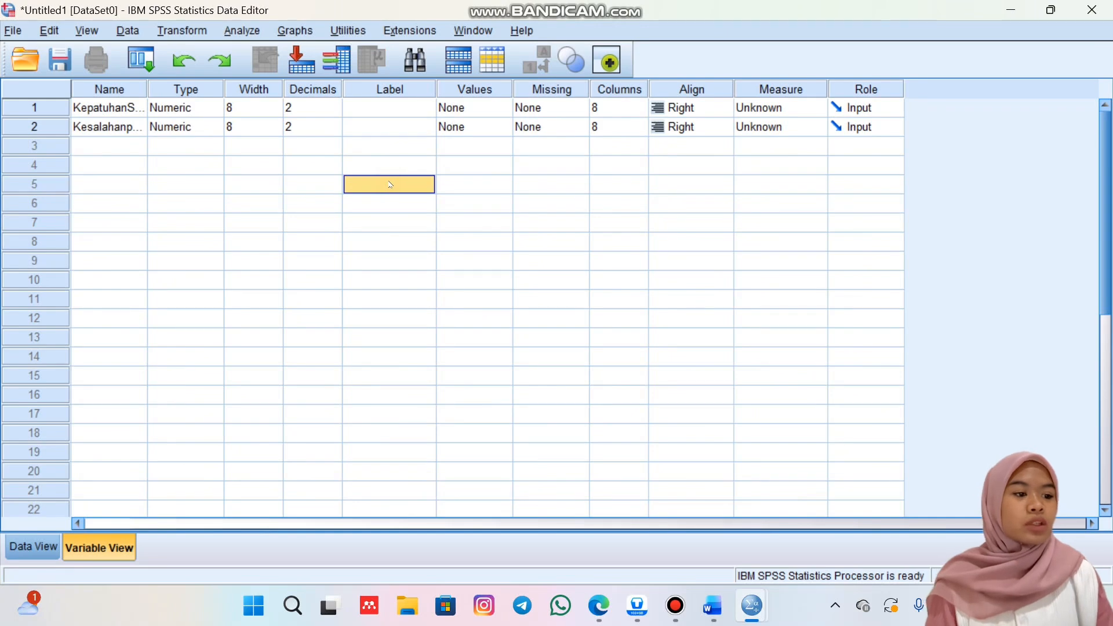
# Set the measurement level of both variables to Nominal.
pyautogui.click(788, 108)
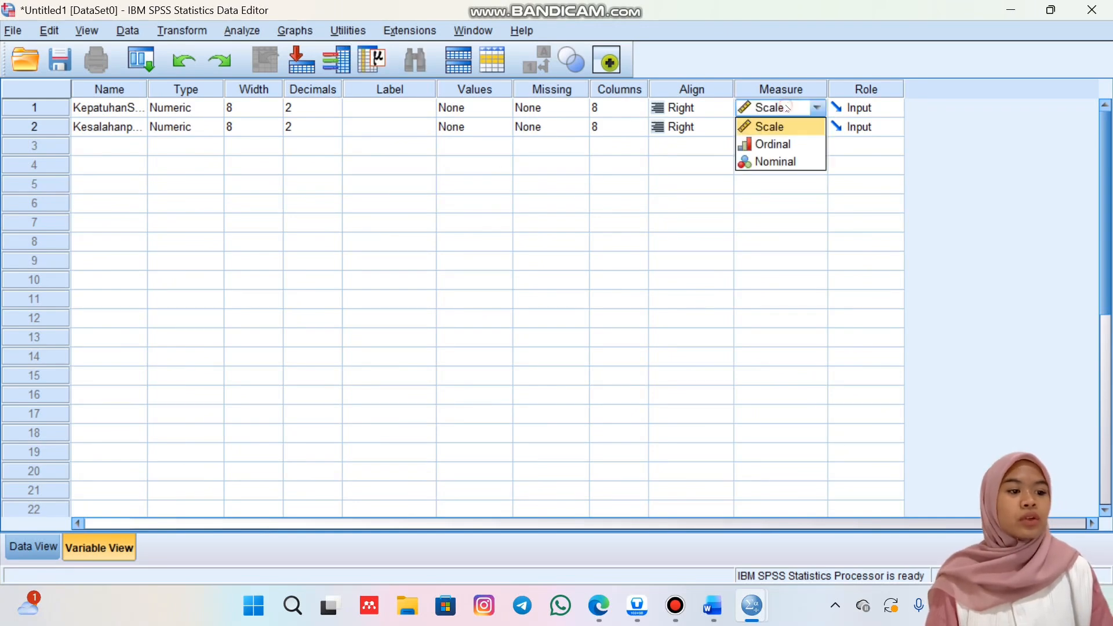
pyautogui.click(794, 161)
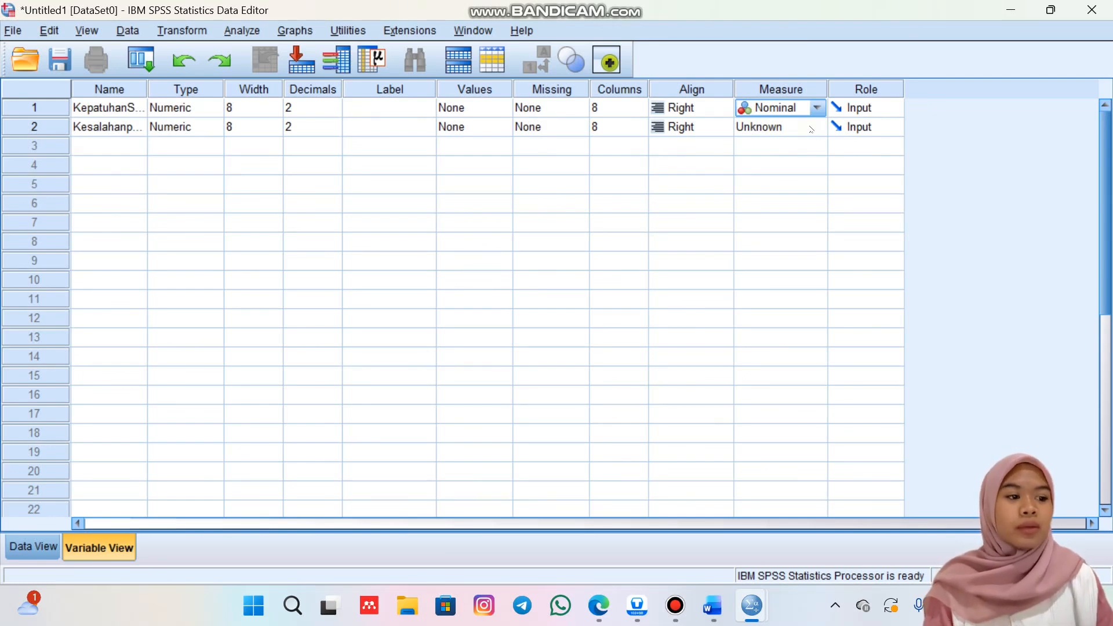
pyautogui.click(811, 129)
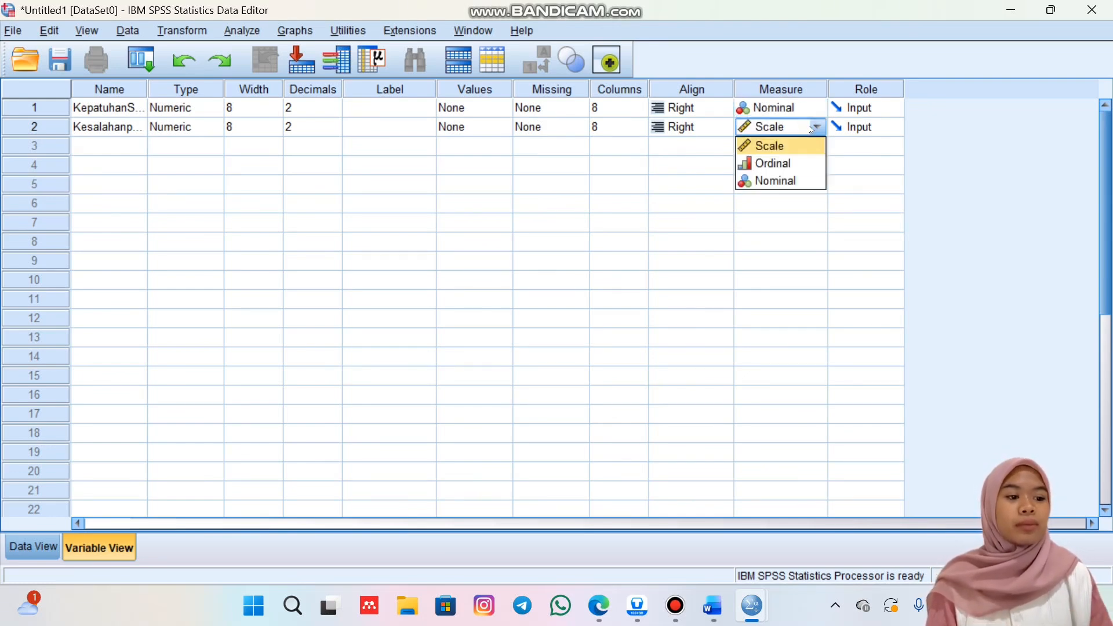
pyautogui.click(799, 181)
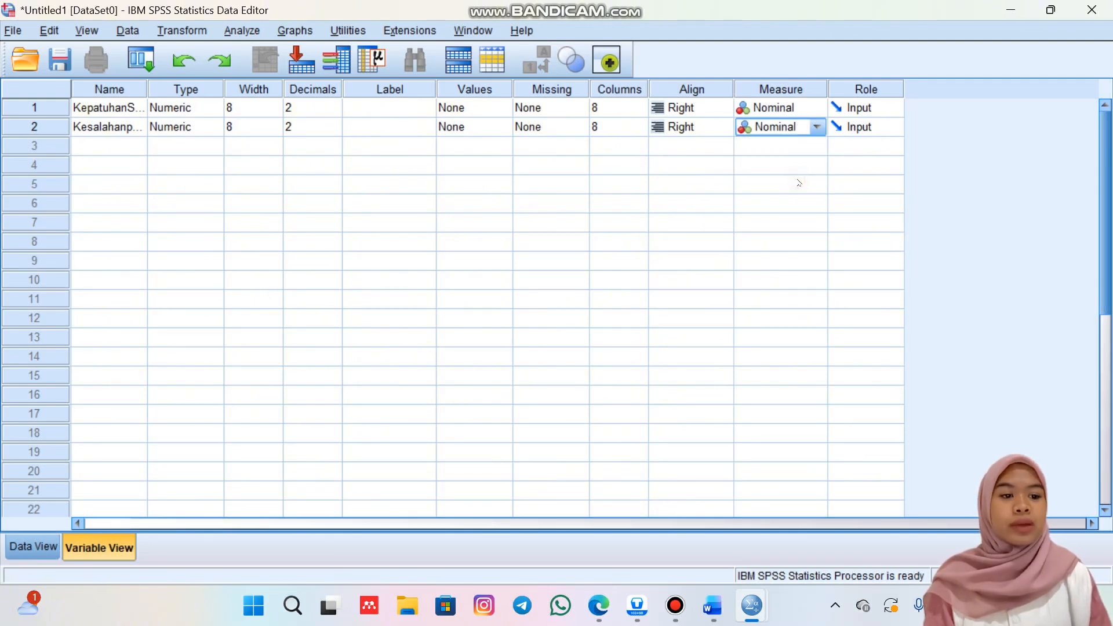
# Add a value label to the KepatuhanSOP variable that assigns 1 to "patuh".
pyautogui.click(504, 110)
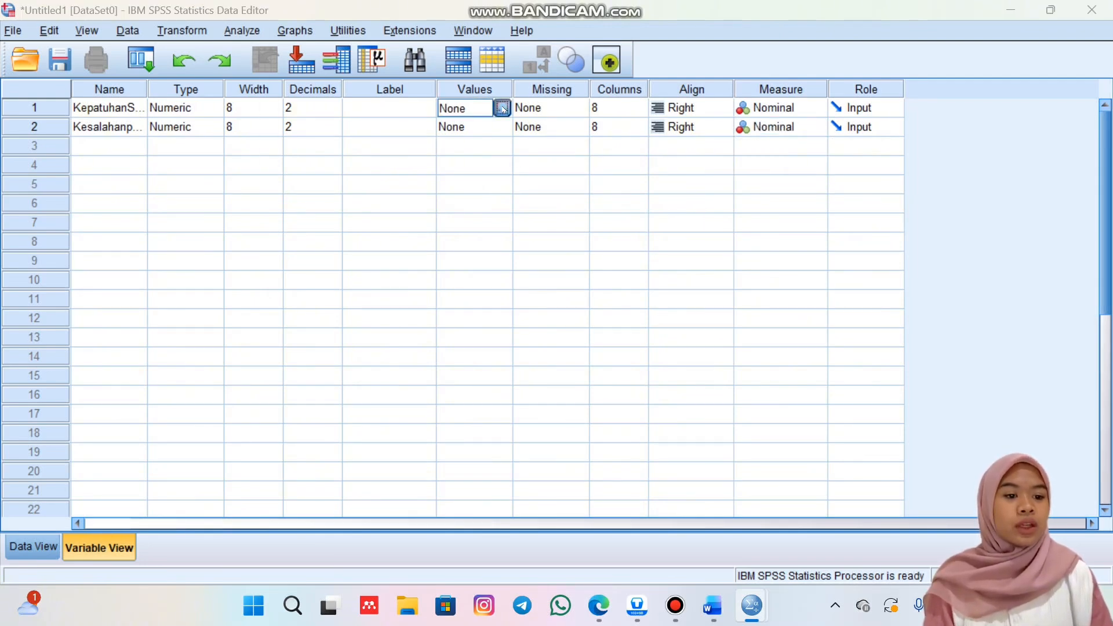
pyautogui.click(504, 109)
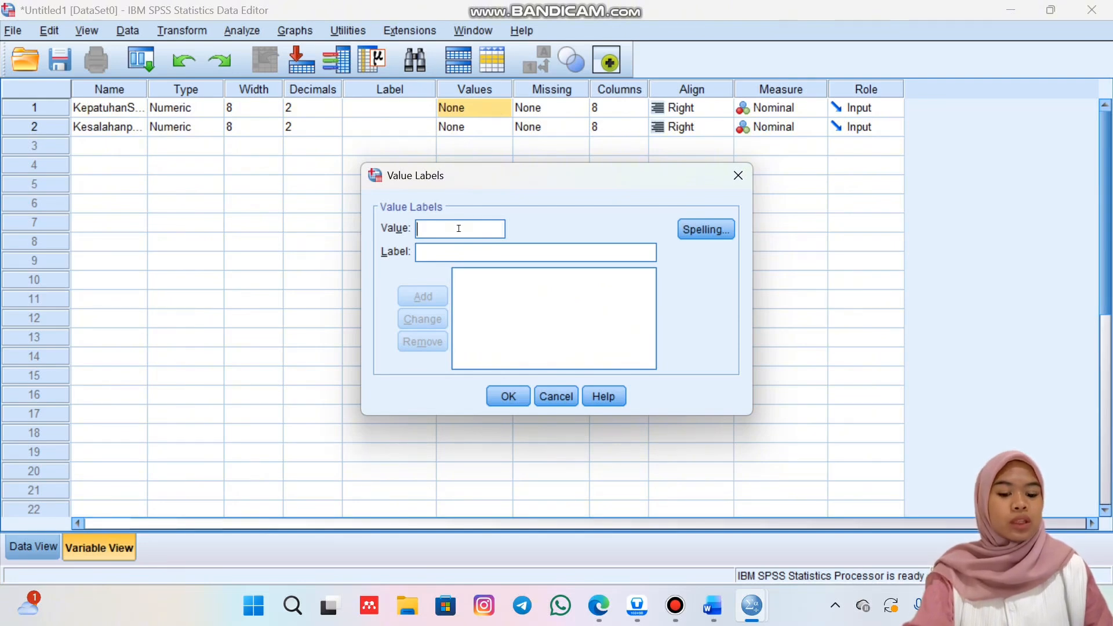
pyautogui.write('1')
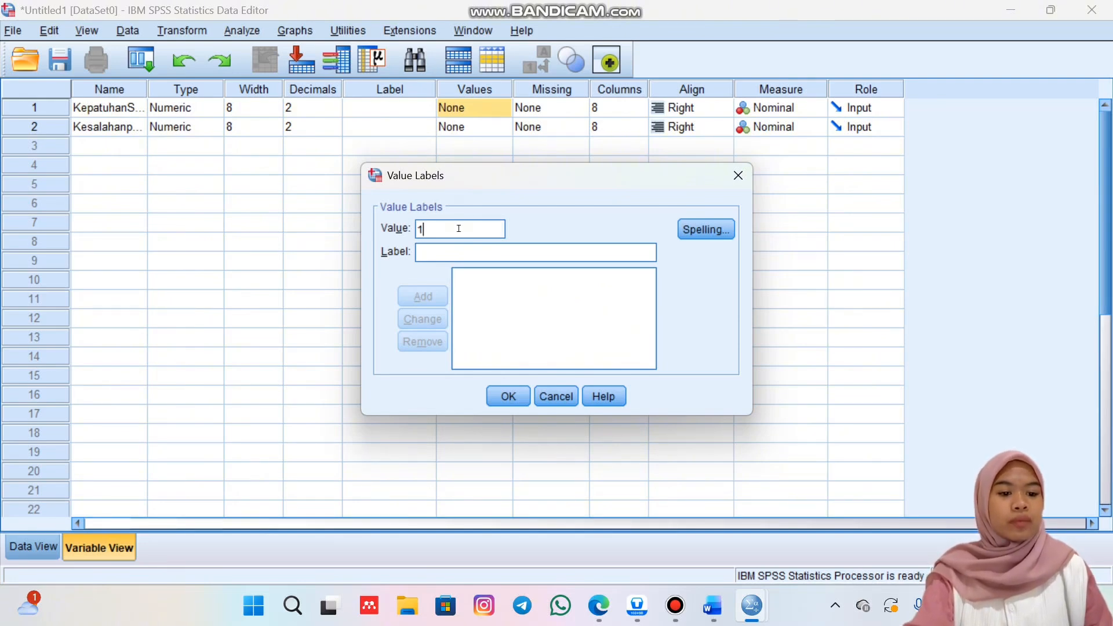
pyautogui.click(457, 250)
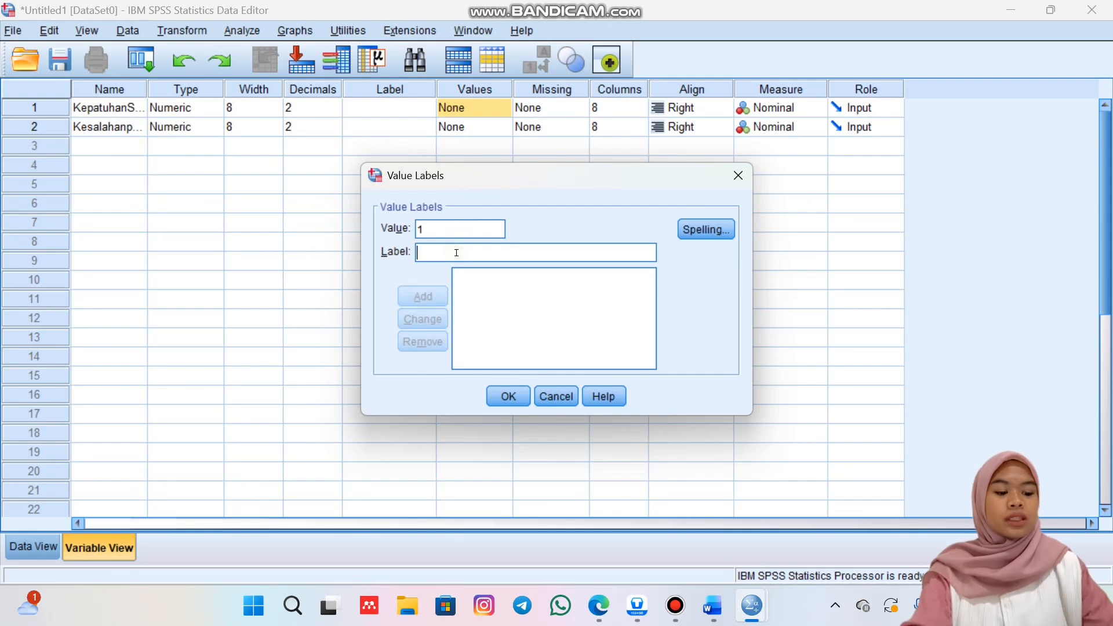
pyautogui.write('pat')
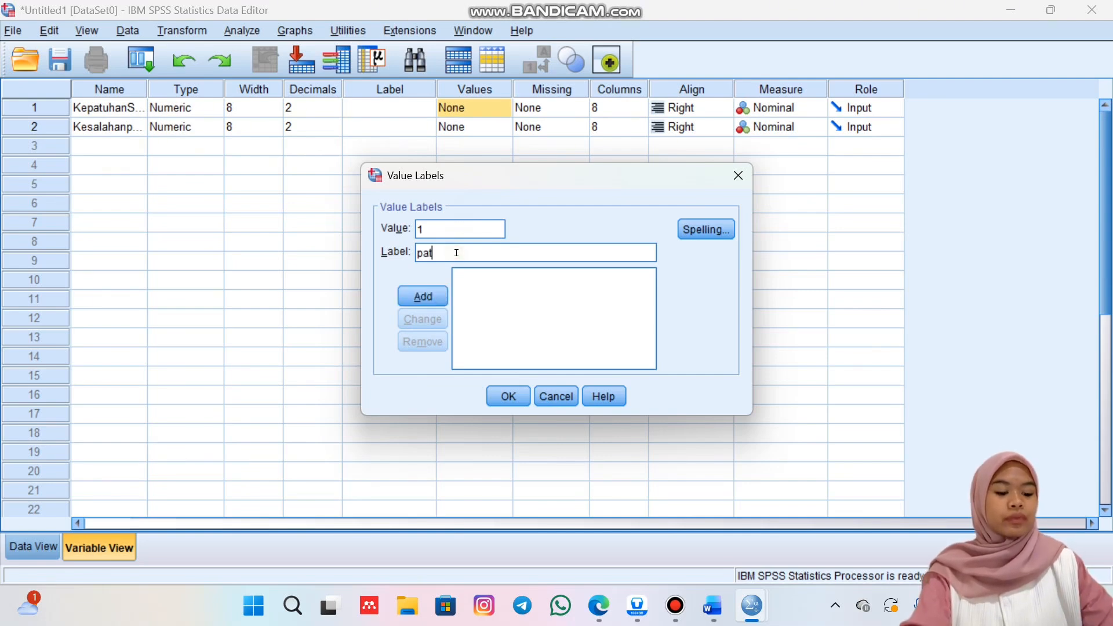
pyautogui.write('uh')
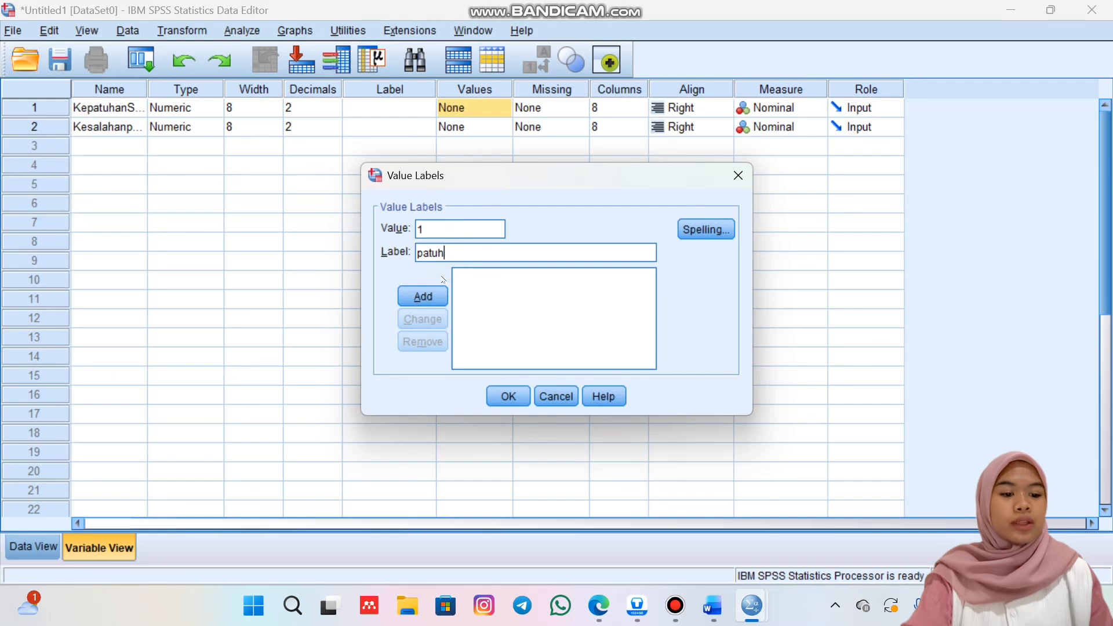
pyautogui.click(429, 296)
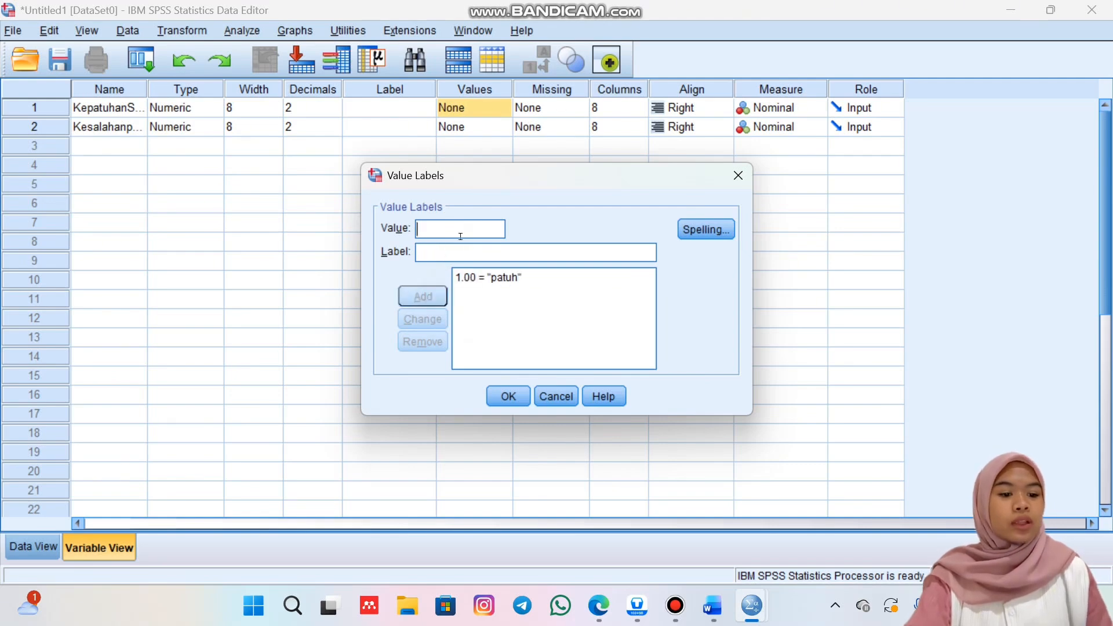
# Add the value label 2 = "tidak patuh" for KepatuhanSOP and accept its value labels.
pyautogui.write('2')
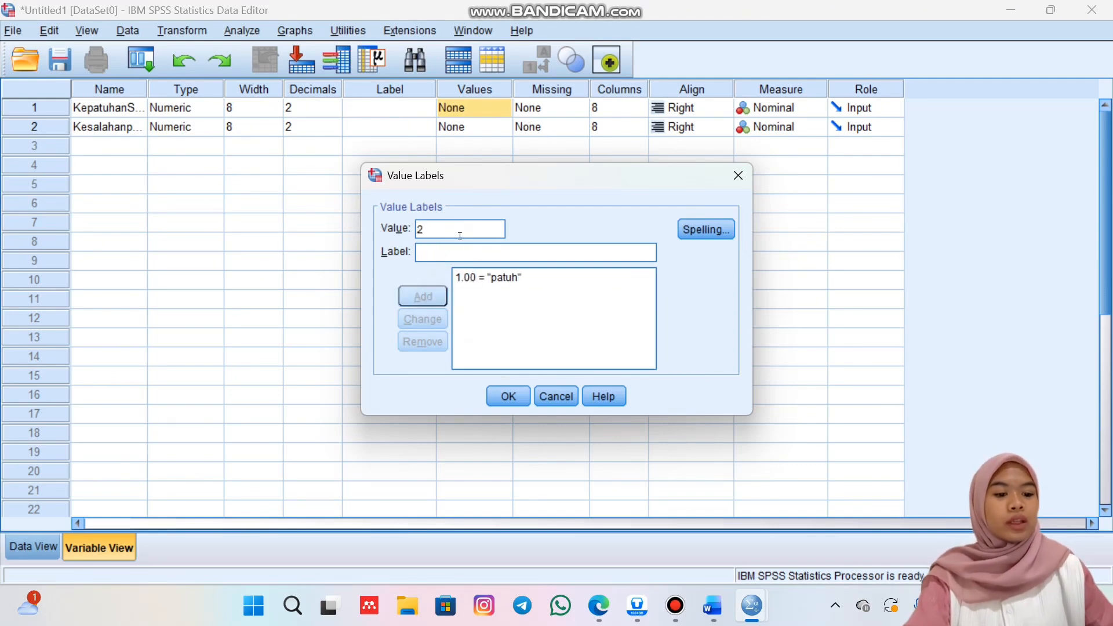
pyautogui.click(460, 252)
pyautogui.write('tid')
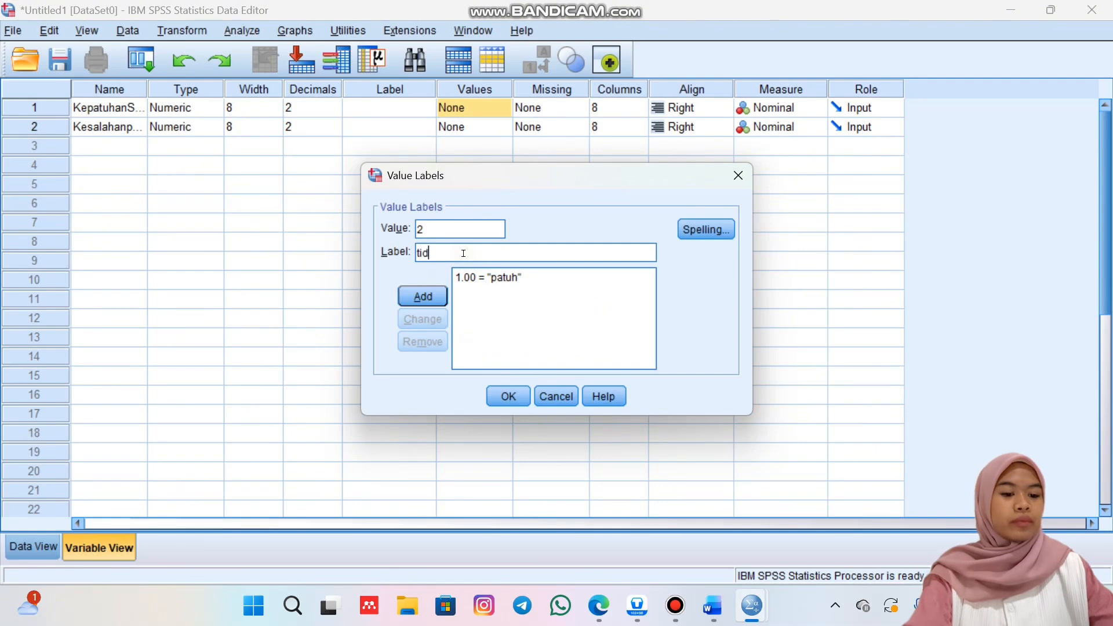
pyautogui.write('ak pat')
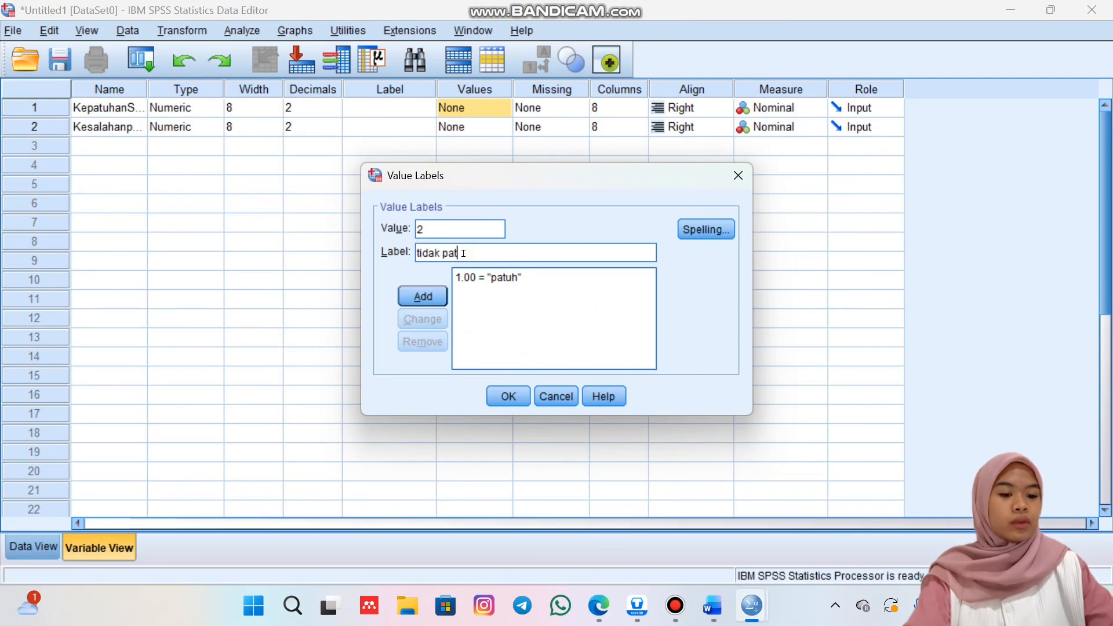
pyautogui.write('uh')
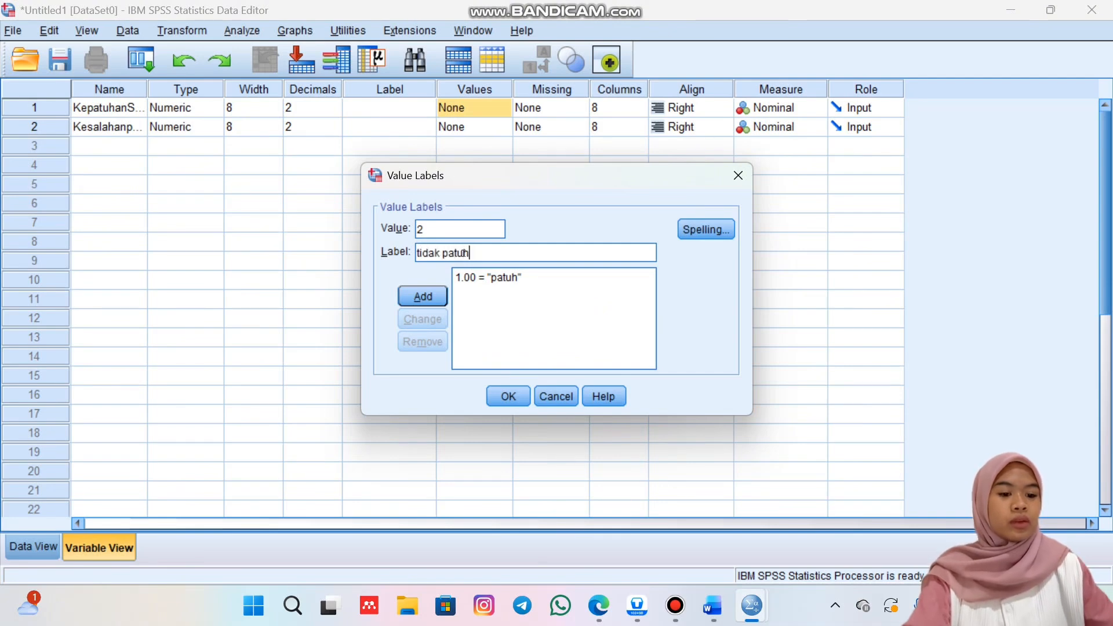
pyautogui.click(433, 298)
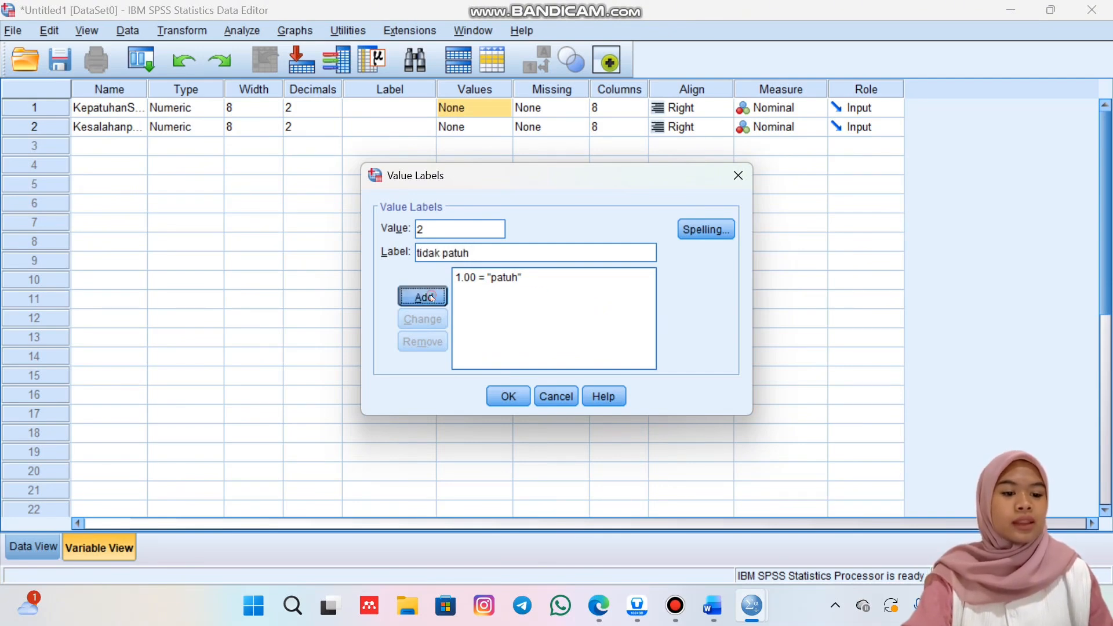
pyautogui.click(502, 396)
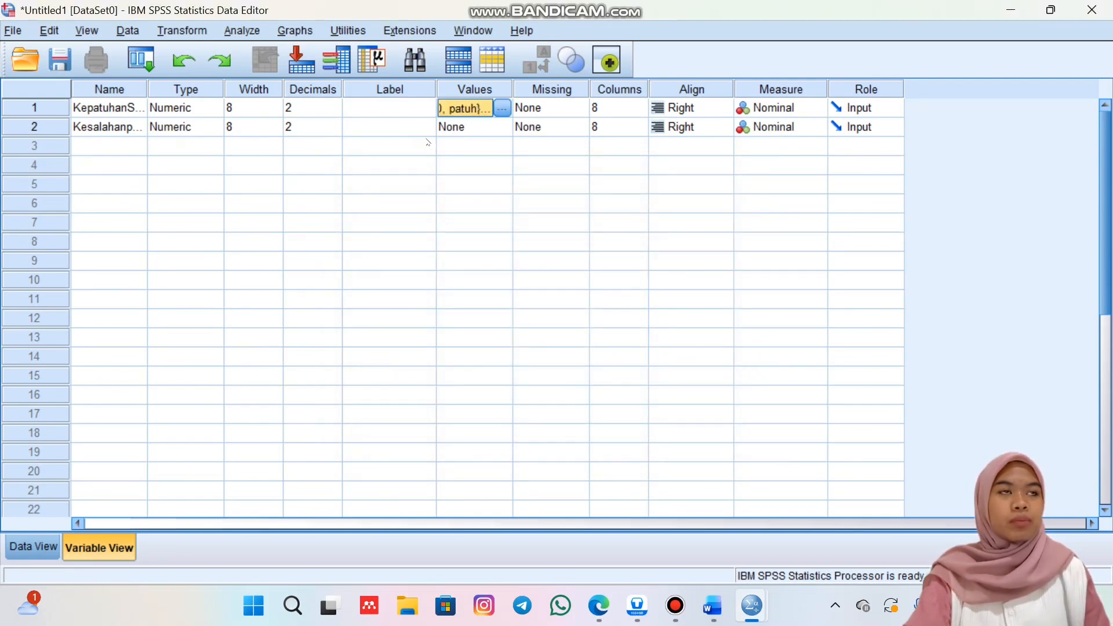
# Add a value label to the Kesalahanpemberianobat variable that assigns 1 to "ya".
pyautogui.click(504, 132)
pyautogui.click(502, 126)
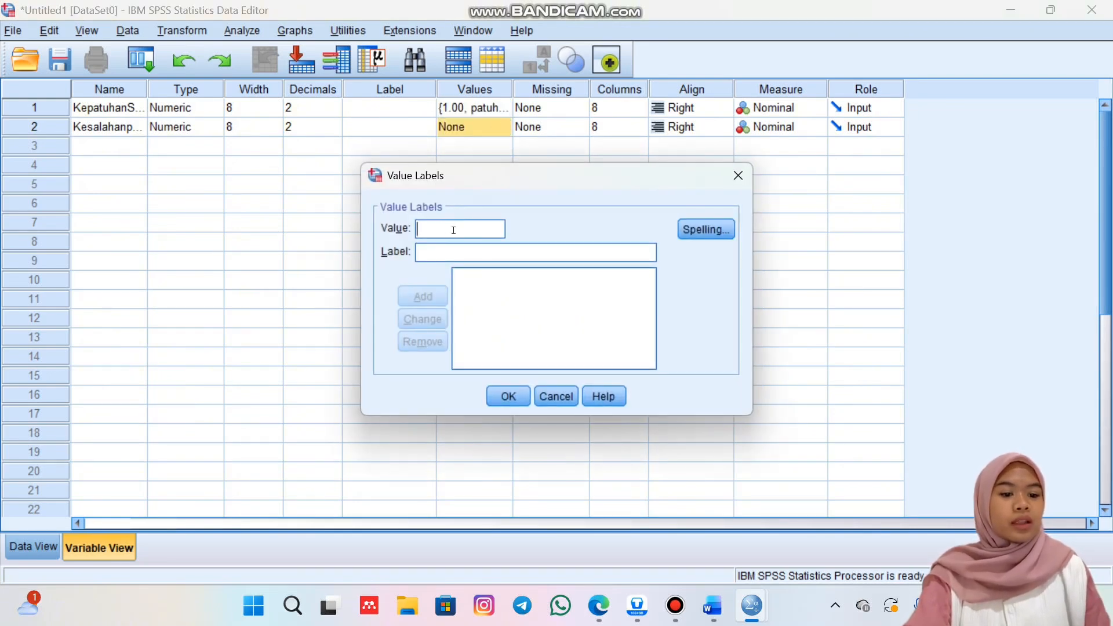
pyautogui.write('1')
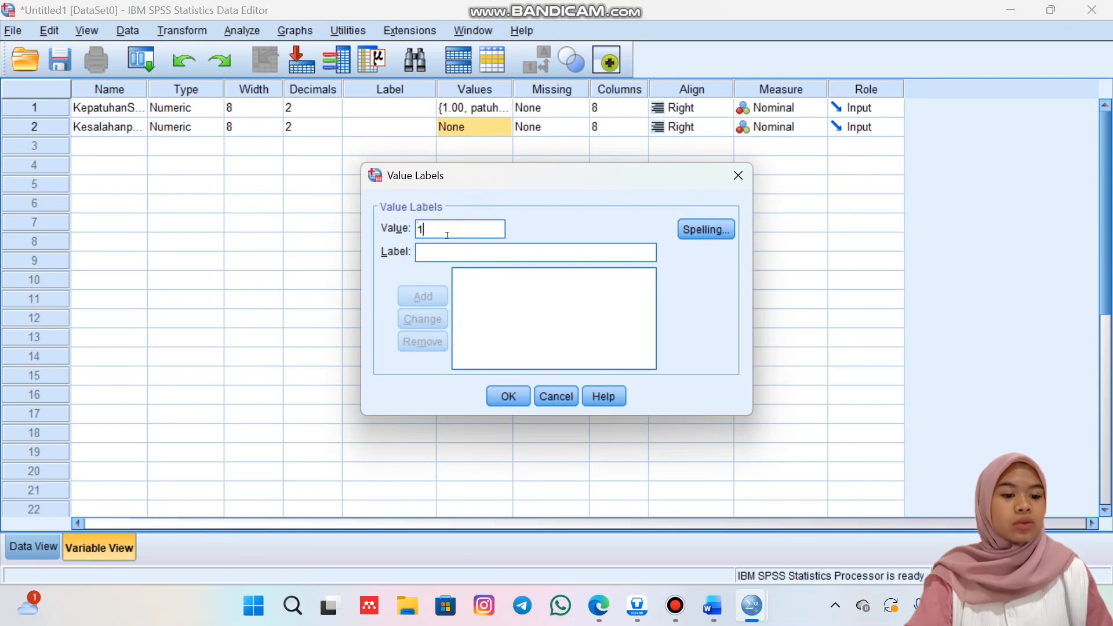
pyautogui.click(447, 256)
pyautogui.write('ya')
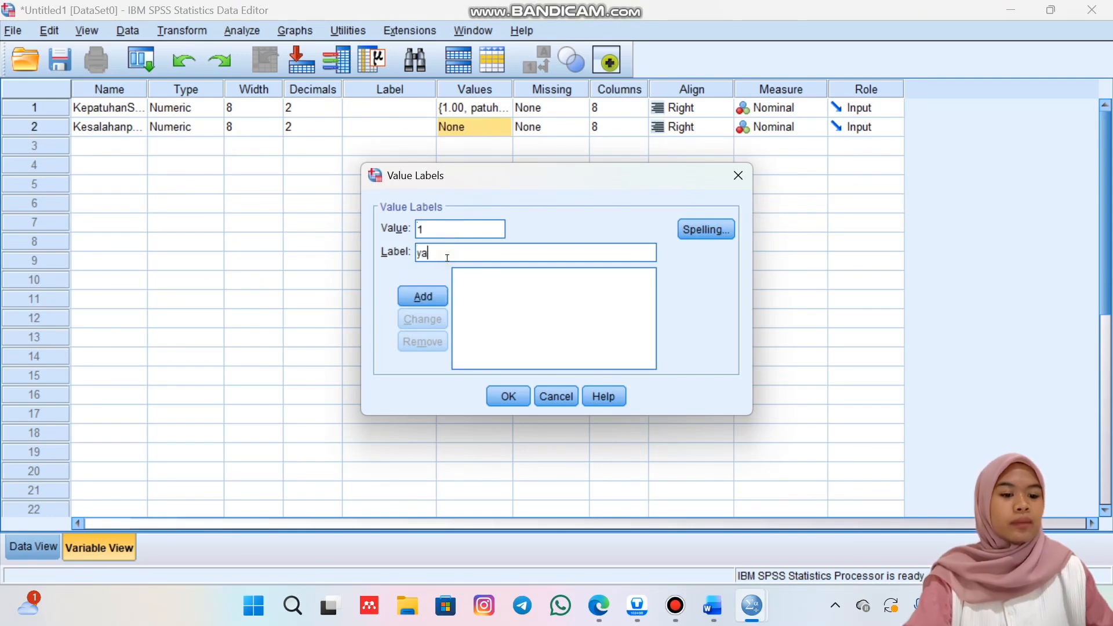
pyautogui.click(432, 295)
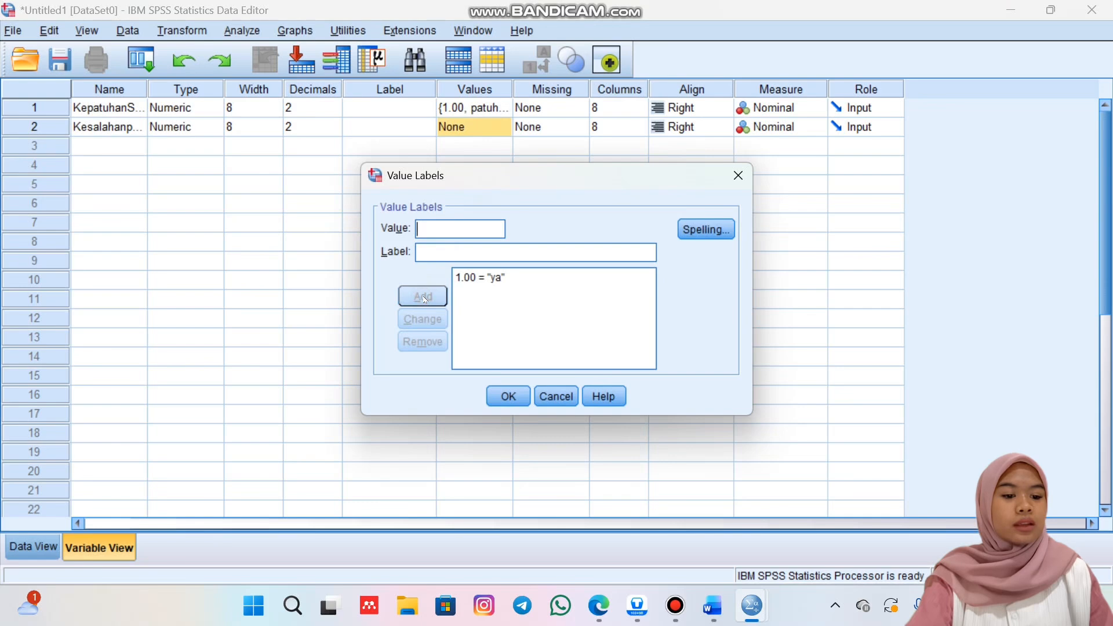
# Add the value label 2 = "tidak" for Kesalahanpemberianobat and accept its value labels.
pyautogui.write('2')
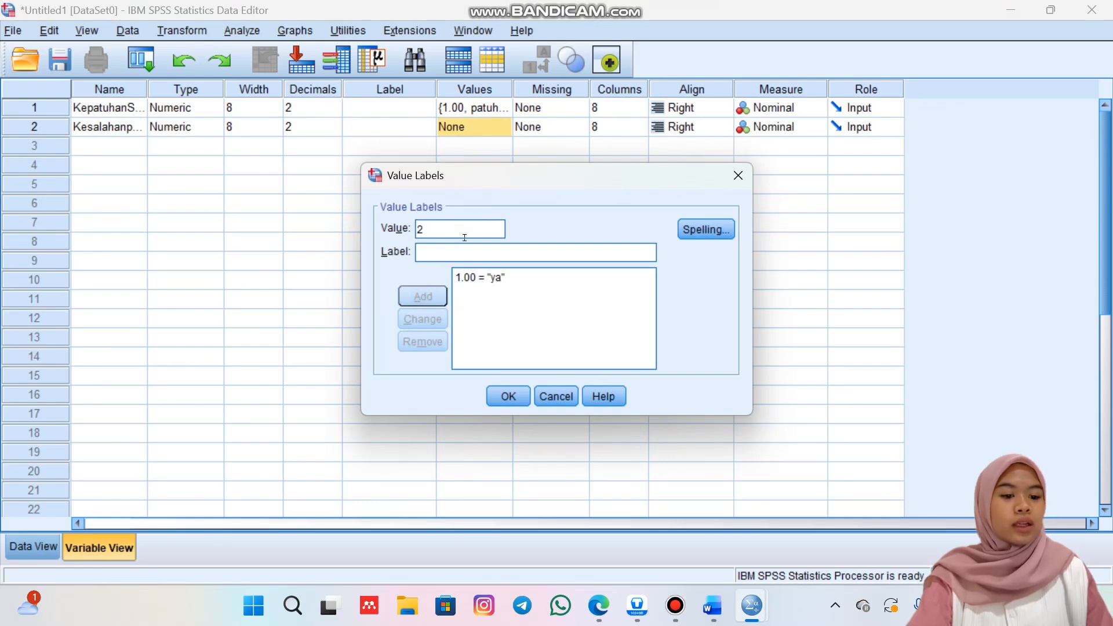
pyautogui.click(461, 255)
pyautogui.write('tid')
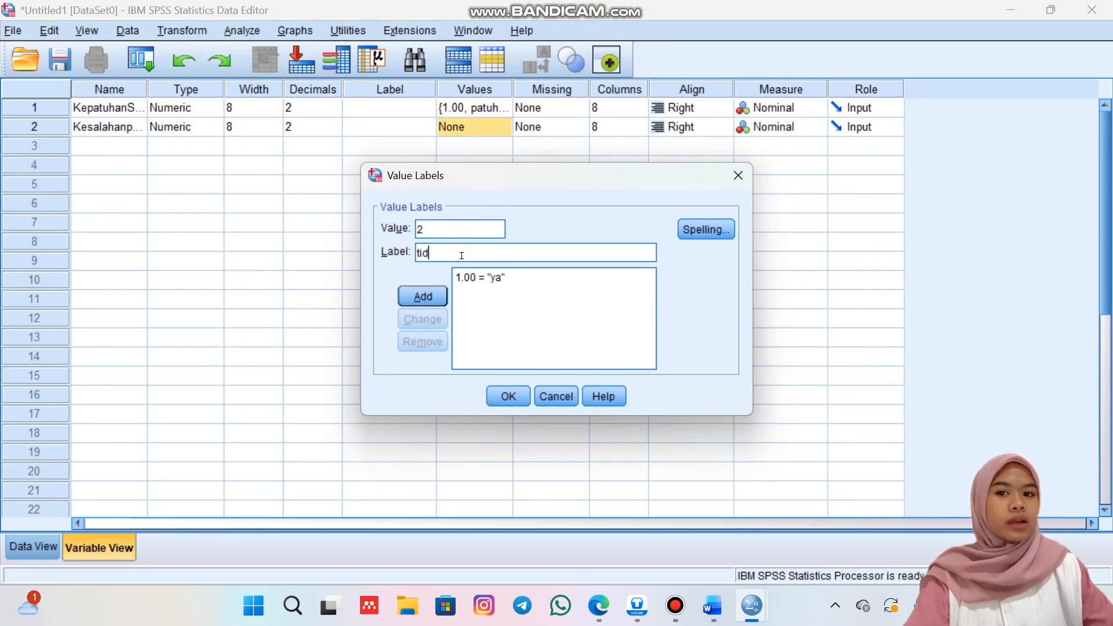
pyautogui.write('ak')
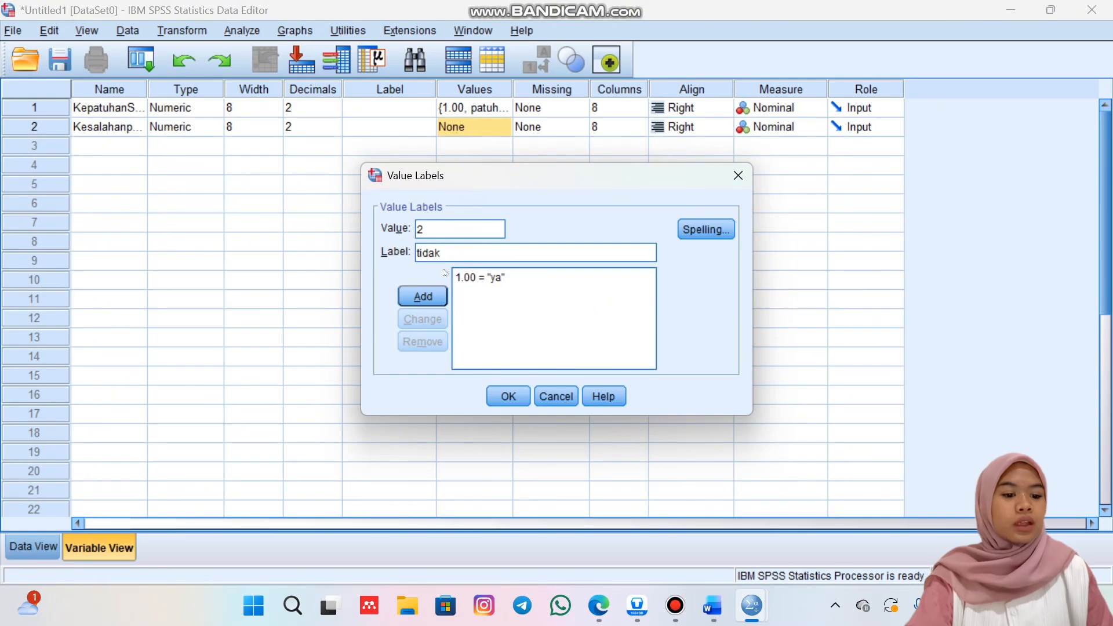
pyautogui.click(423, 296)
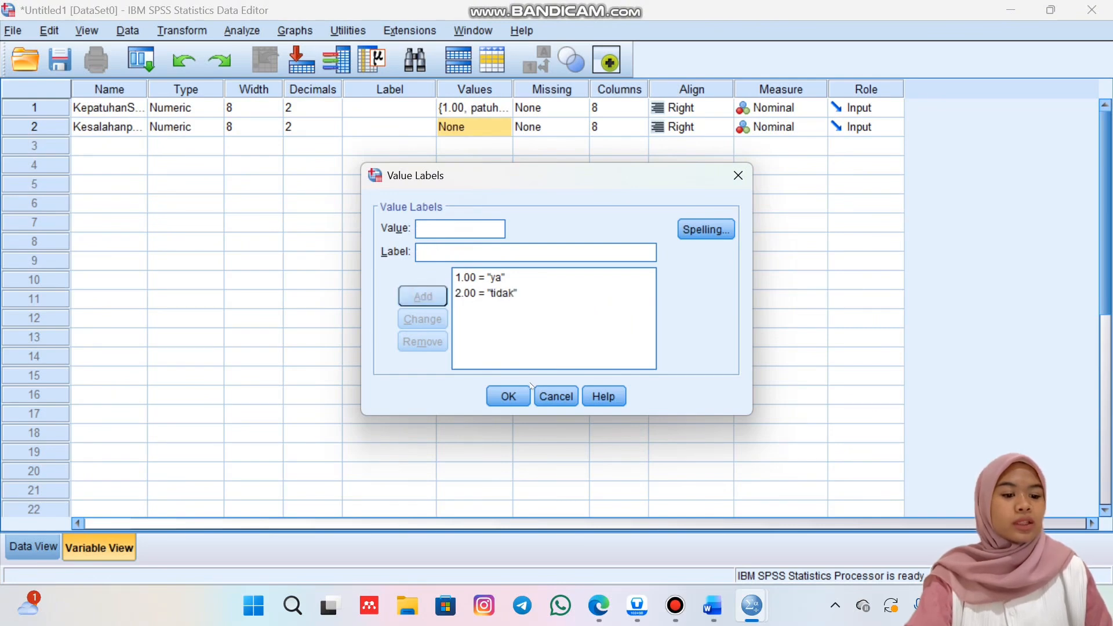
pyautogui.click(510, 400)
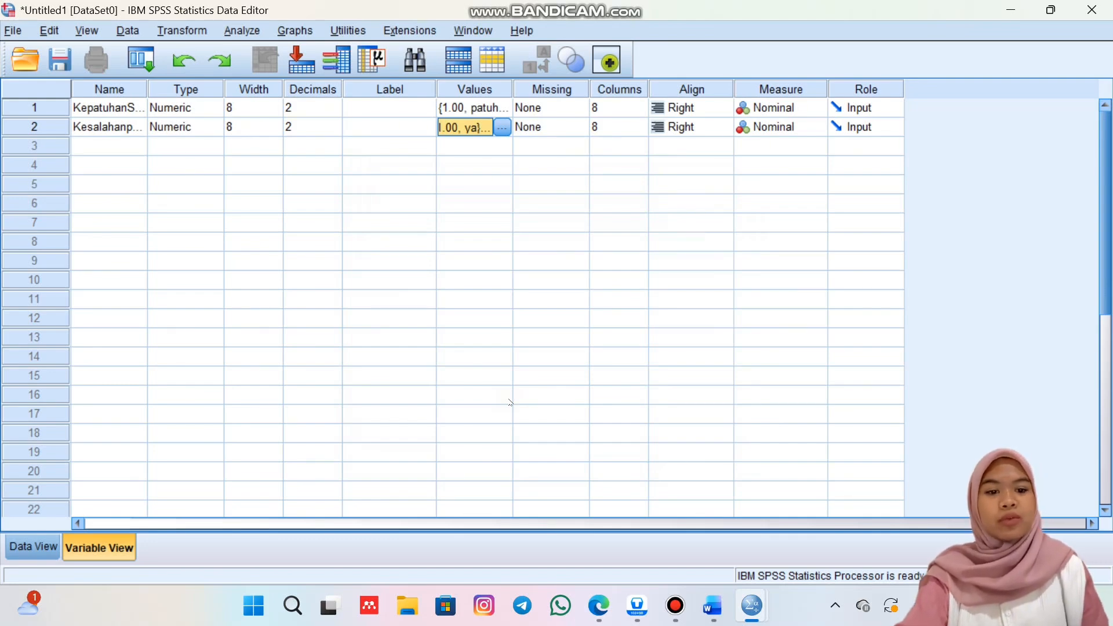
# In the data grid, enter 1 as KepatuhanSOP for cases 1 to 4, following the data table in the Word document.
pyautogui.click(28, 557)
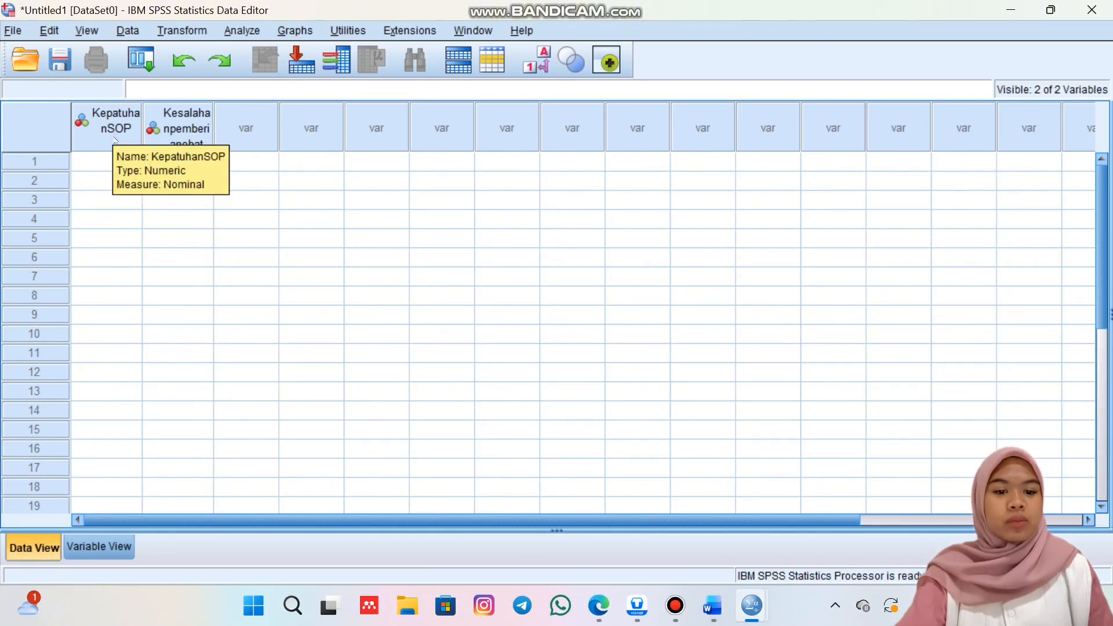
pyautogui.moveTo(184, 138)
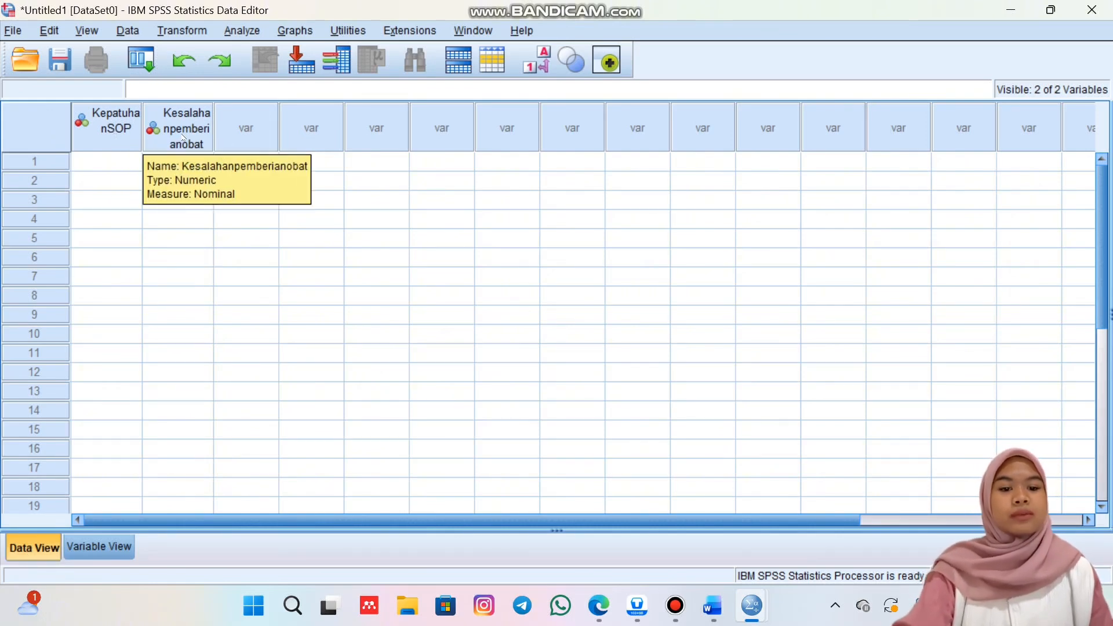
pyautogui.click(123, 163)
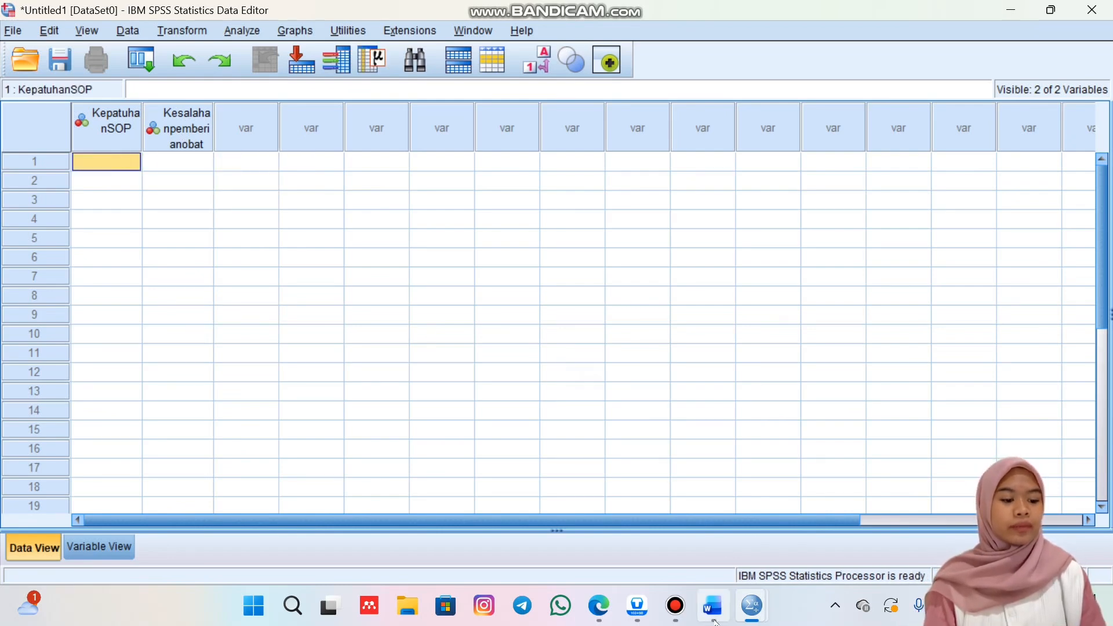
pyautogui.click(694, 541)
pyautogui.scroll(4, 790, 336)
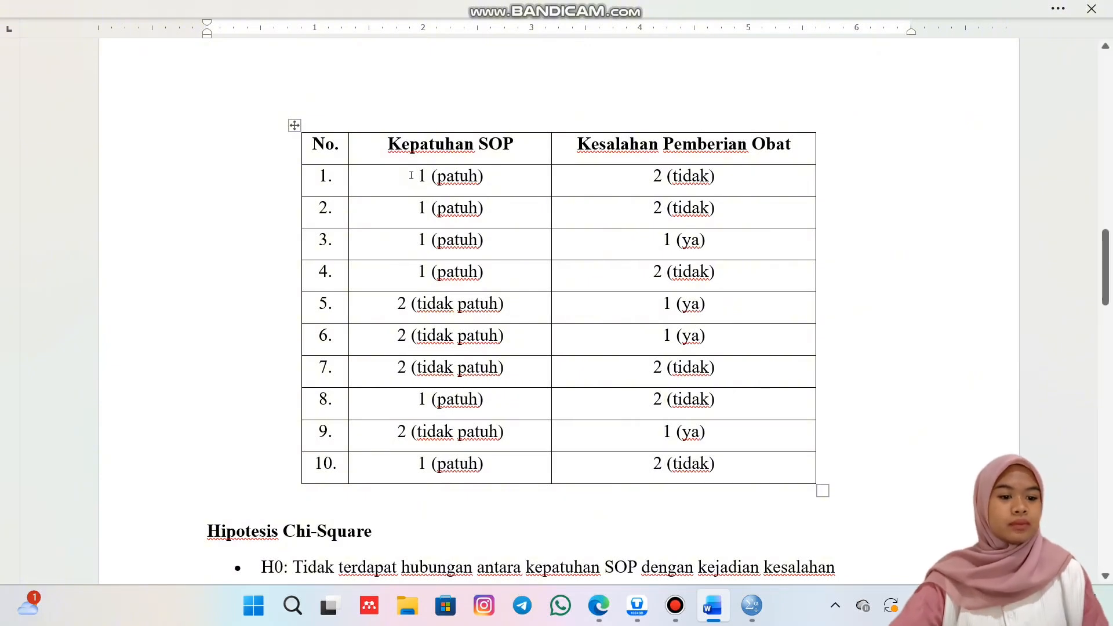
pyautogui.write('1')
pyautogui.press('Return')
pyautogui.write('1')
# Enter the KepatuhanSOP values 2, 2, 2, 1, 2, 1 for cases 5 to 10 from the Word table.
pyautogui.press('Return')
pyautogui.write('1')
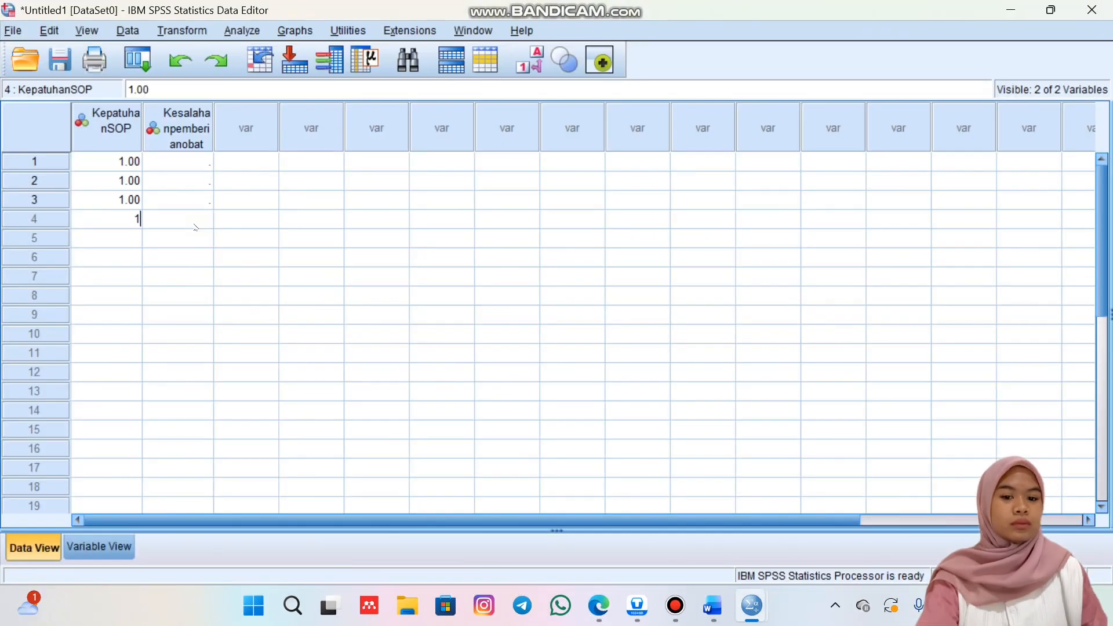
pyautogui.press('Return')
pyautogui.click(713, 605)
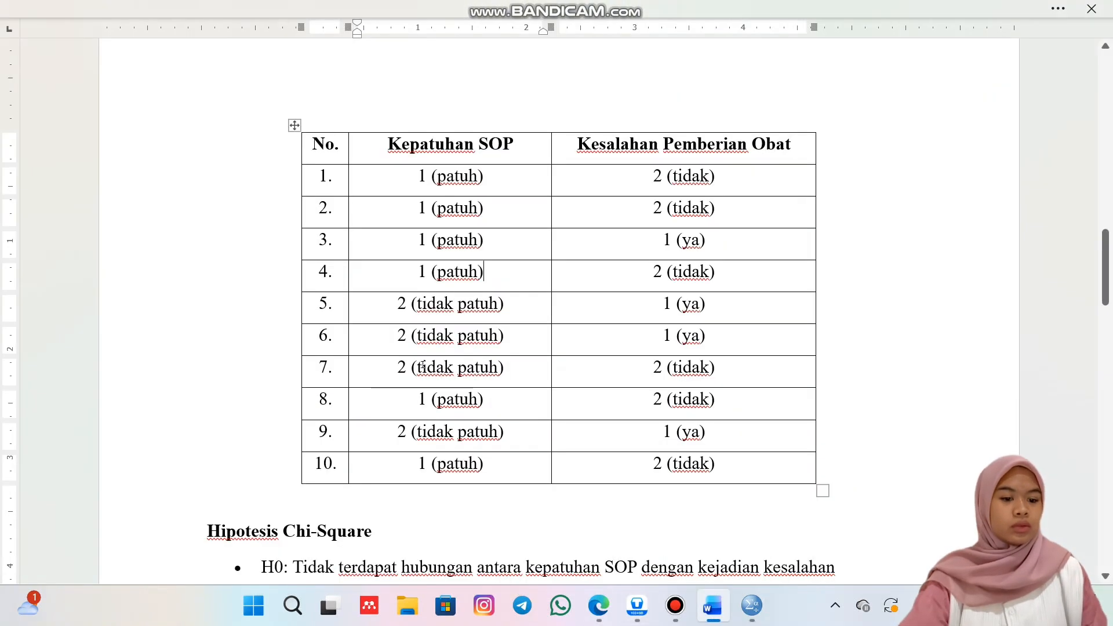
pyautogui.moveTo(752, 606)
pyautogui.click(714, 555)
pyautogui.write('2')
pyautogui.press('Return')
pyautogui.write('2')
pyautogui.press('Return')
pyautogui.write('2')
pyautogui.press('Return')
pyautogui.click(714, 605)
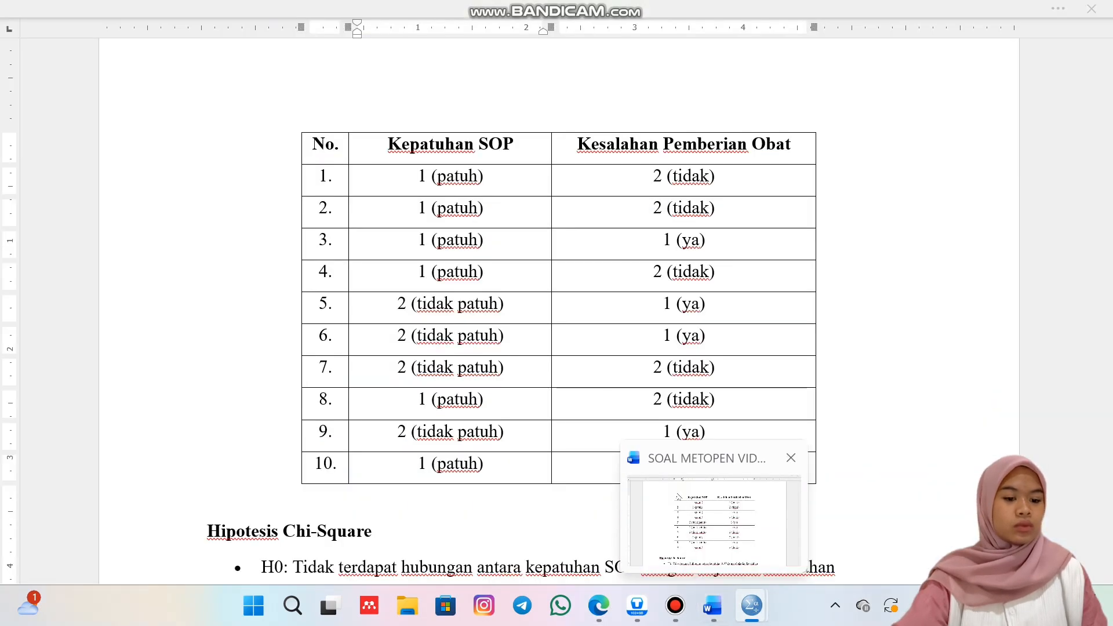
pyautogui.write('2')
pyautogui.press('Return')
pyautogui.write('1')
pyautogui.press('Return')
# Enter the Kesalahanpemberianobat values 2, 2, 1, 2, 1, 1 for cases 1 to 6 from the Word table.
pyautogui.click(178, 161)
pyautogui.click(713, 605)
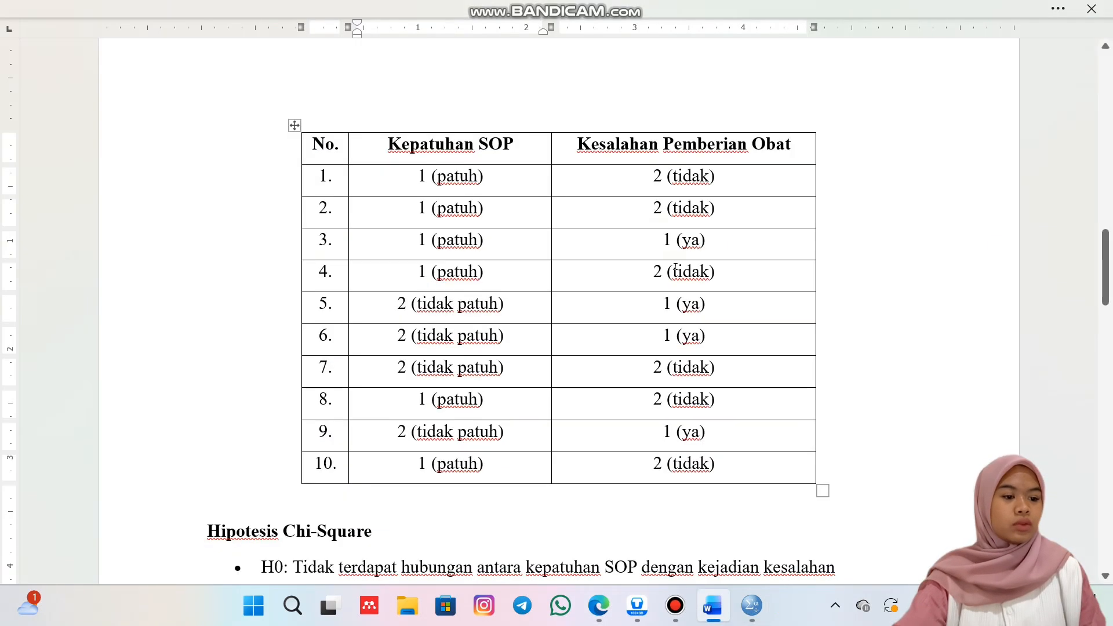
pyautogui.moveTo(752, 606)
pyautogui.click(729, 513)
pyautogui.write('2 2 1 2 1 1')
# Enter the Kesalahanpemberianobat values 2, 2, 1, 2 for cases 7 to 10 from the Word table.
pyautogui.moveTo(713, 605)
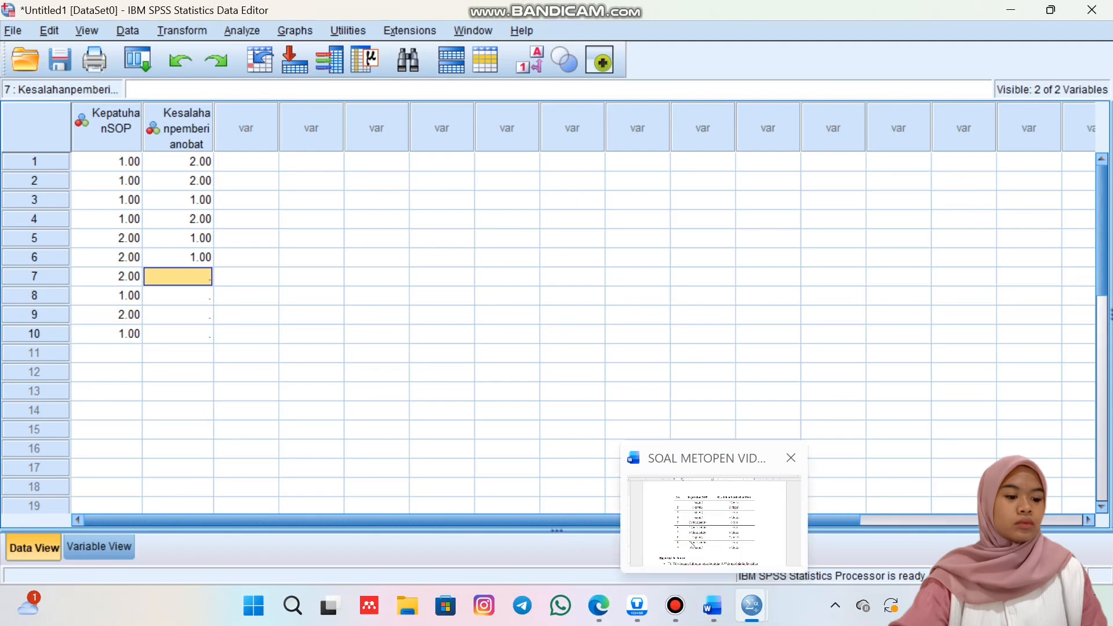
pyautogui.click(709, 518)
pyautogui.click(752, 606)
pyautogui.write('2 2 1 2')
pyautogui.click(365, 315)
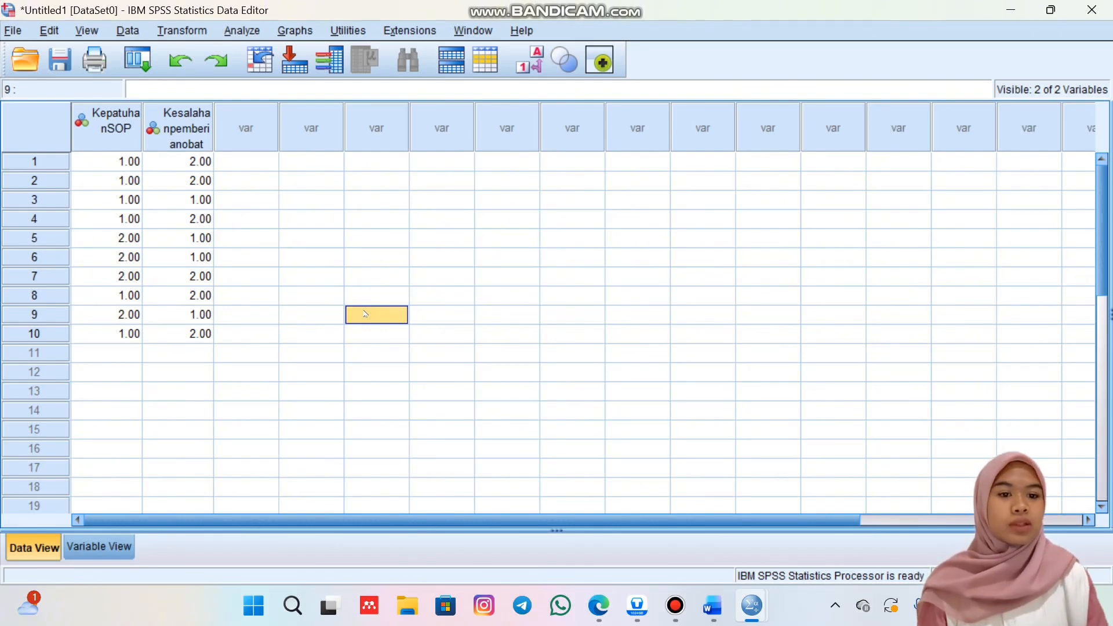
# Set up a Crosstabs analysis with KepatuhanSOP as the row variable and Kesalahanpemberianobat as the column variable.
pyautogui.click(243, 32)
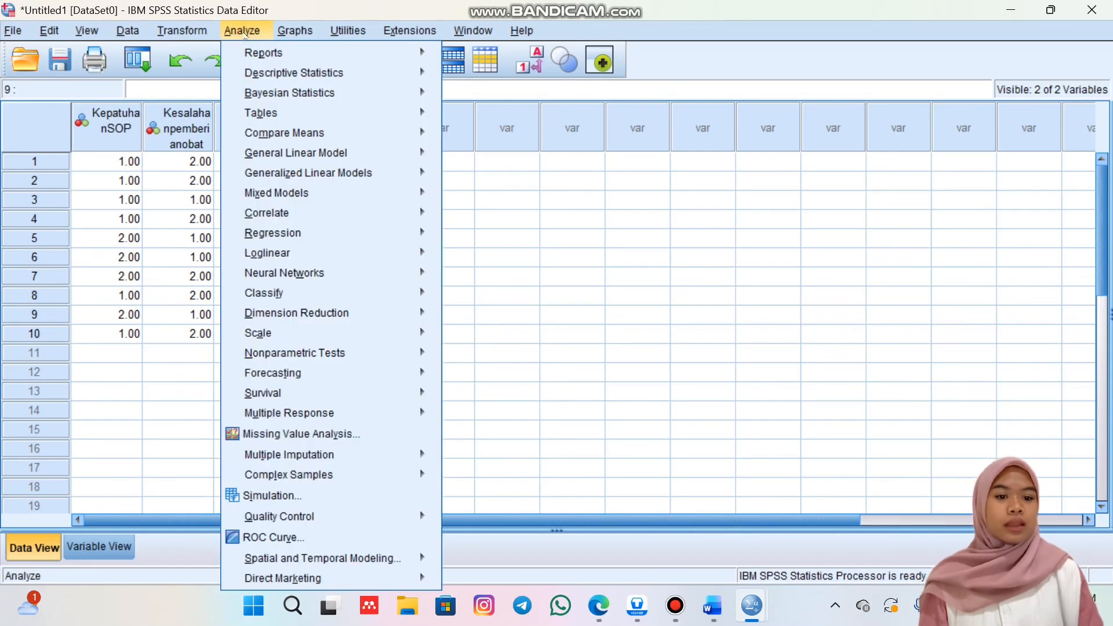
pyautogui.moveTo(259, 81)
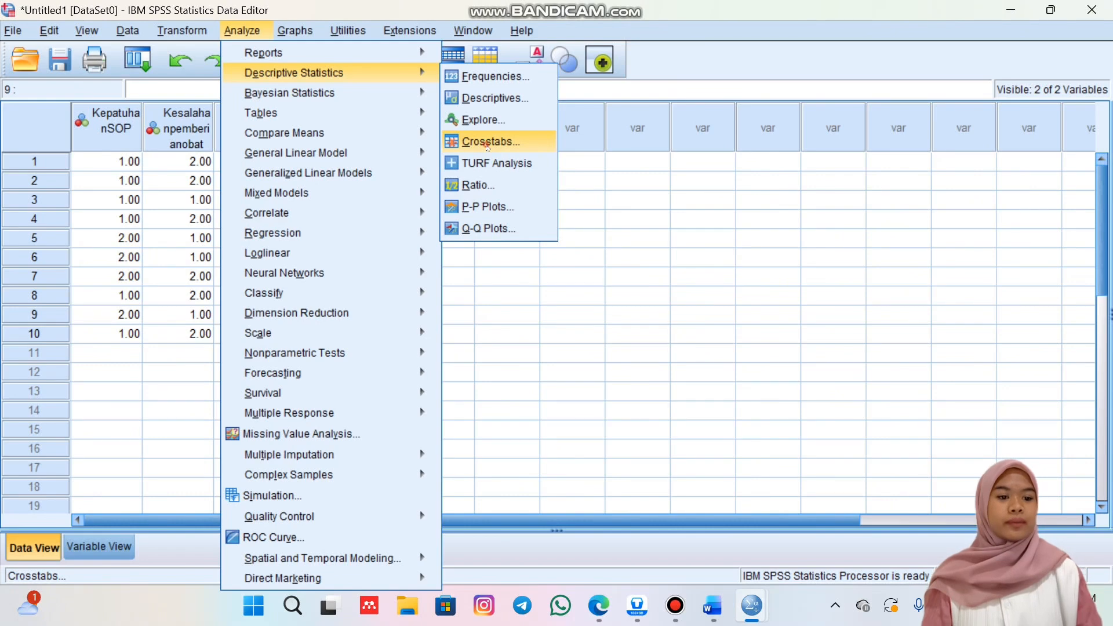
pyautogui.click(487, 142)
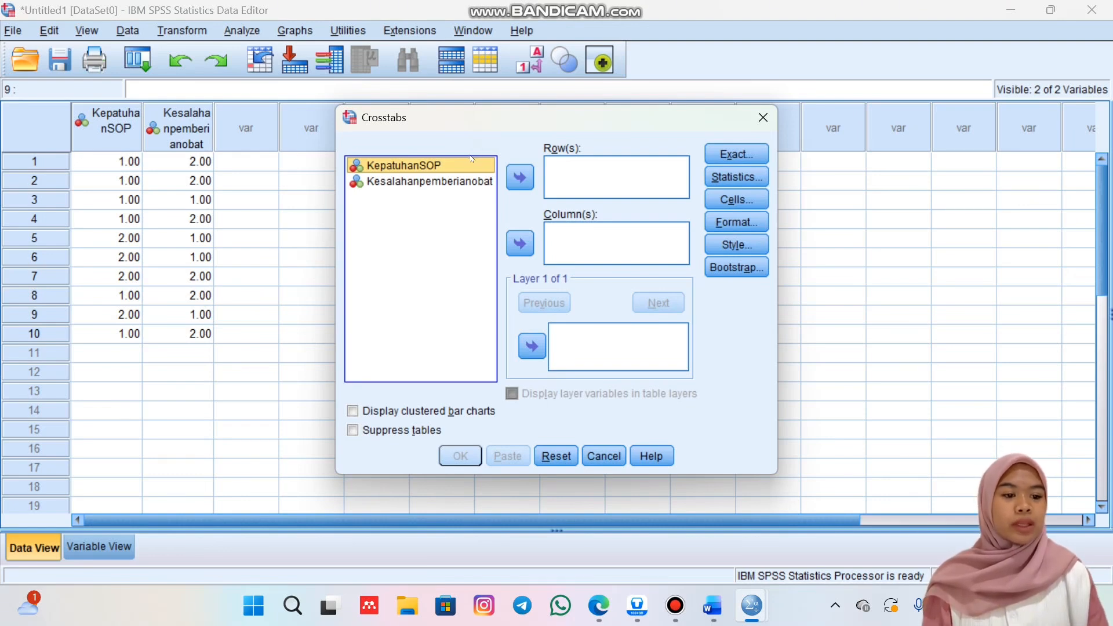
pyautogui.click(520, 179)
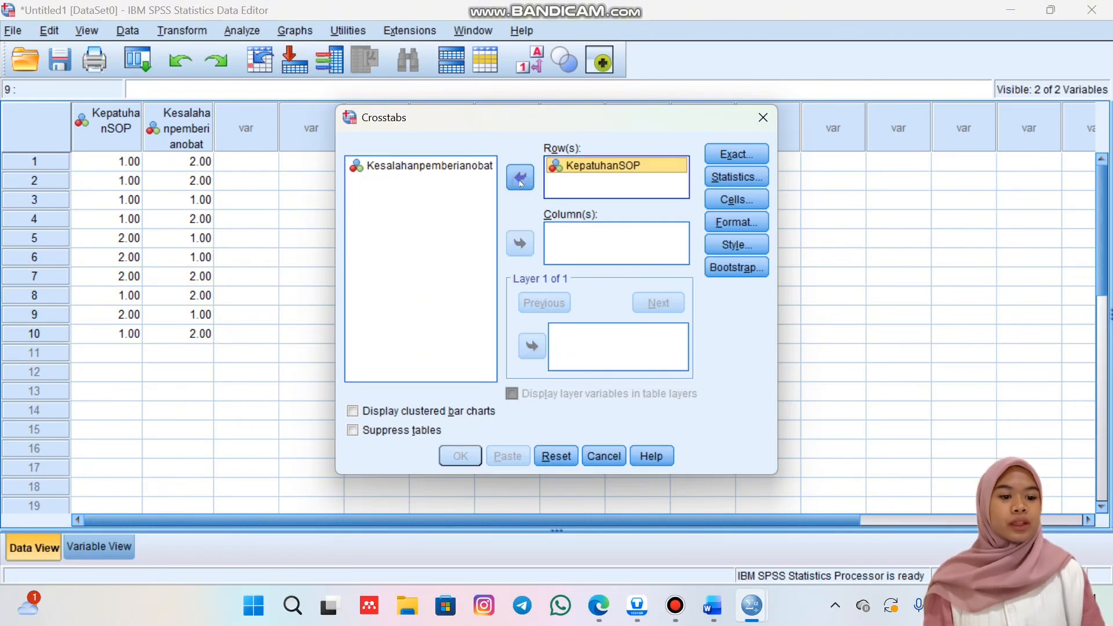
pyautogui.click(461, 165)
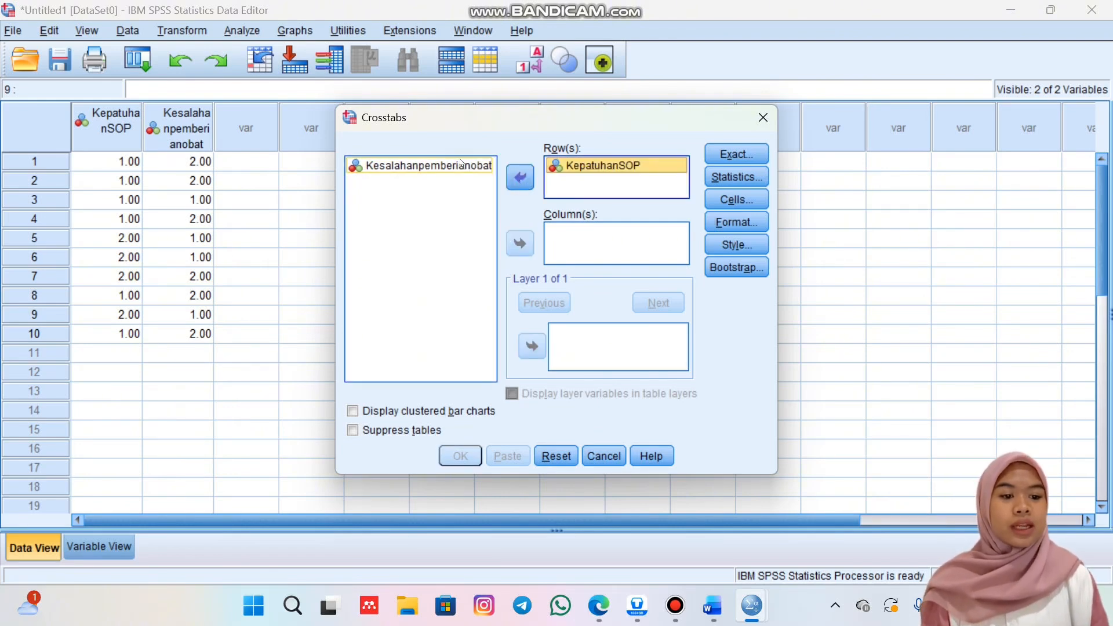
pyautogui.click(462, 165)
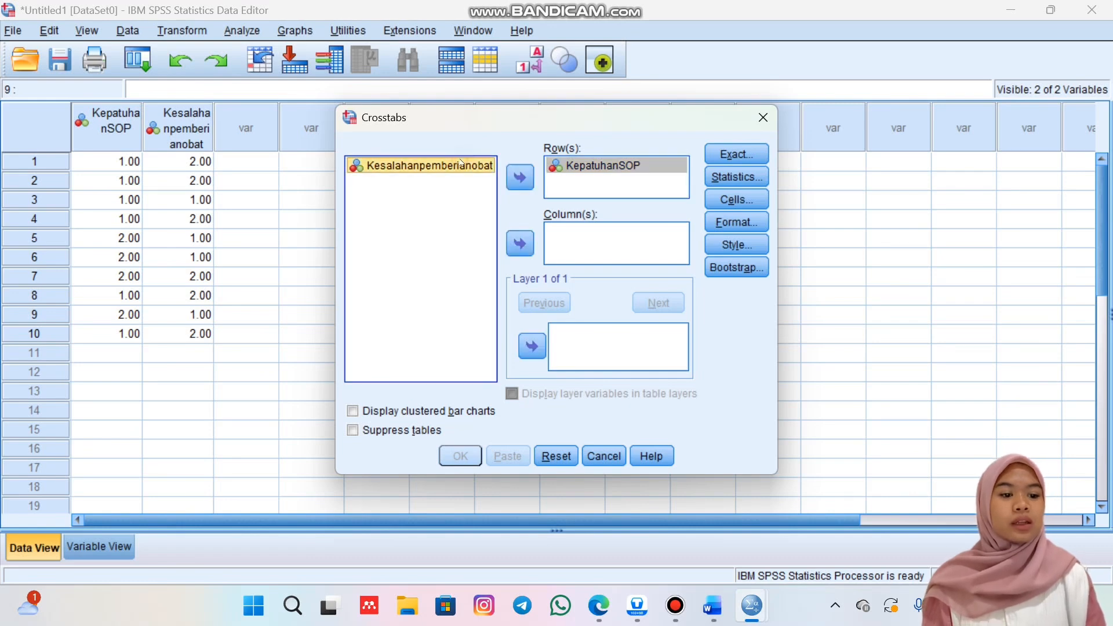
pyautogui.click(519, 244)
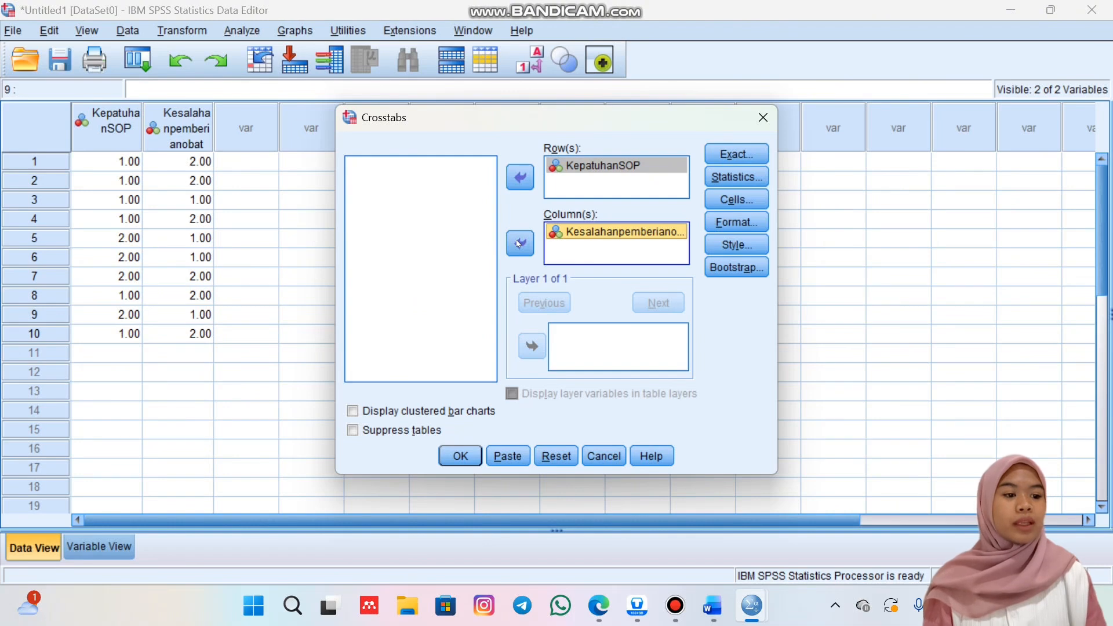
# Include the Chi-square statistic in the crosstab analysis.
pyautogui.click(741, 177)
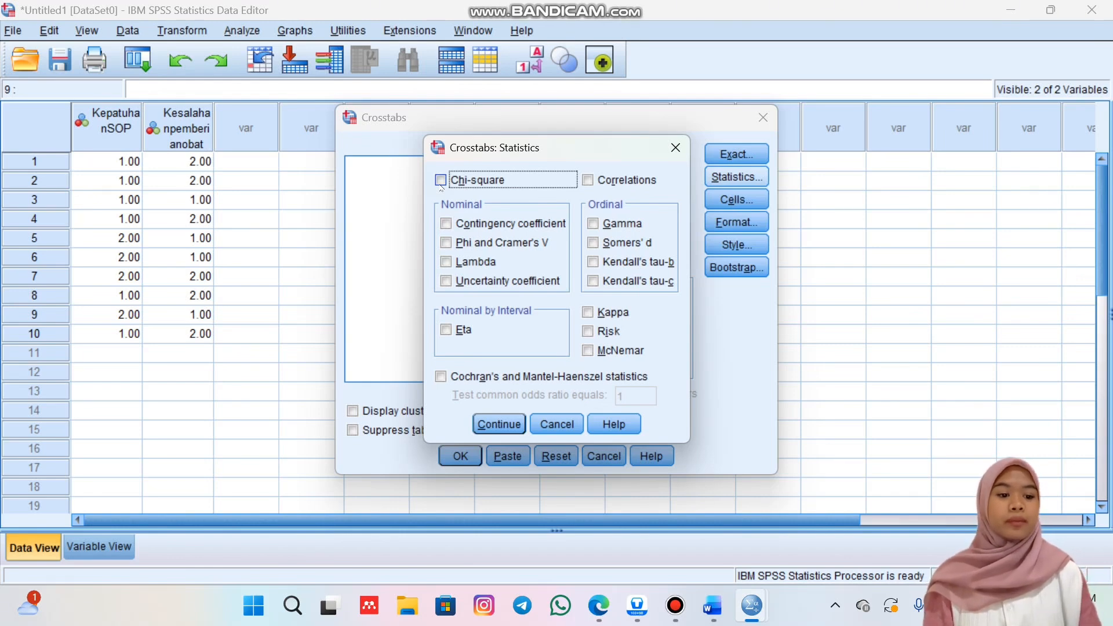
pyautogui.click(441, 181)
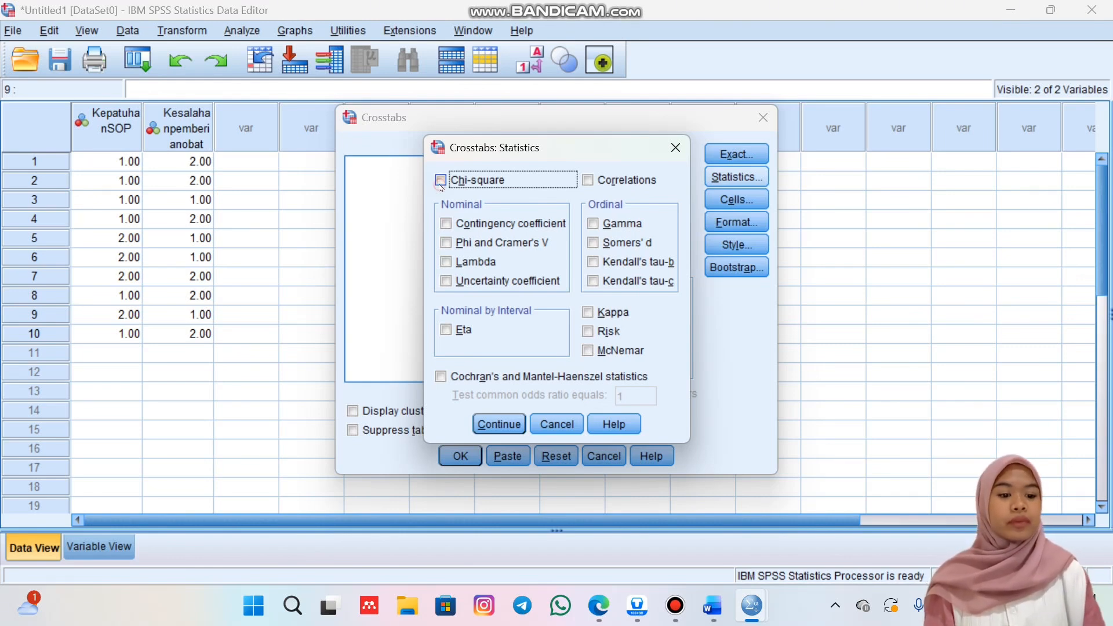
pyautogui.click(499, 424)
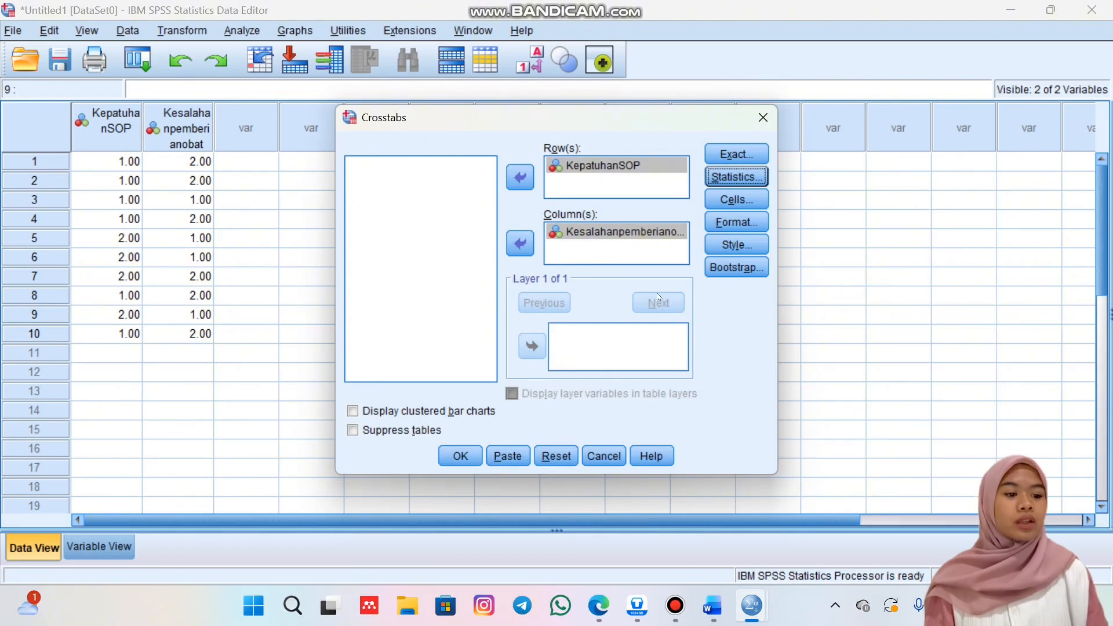
# Add expected counts and row percentages to the crosstab cells and run the analysis.
pyautogui.click(741, 200)
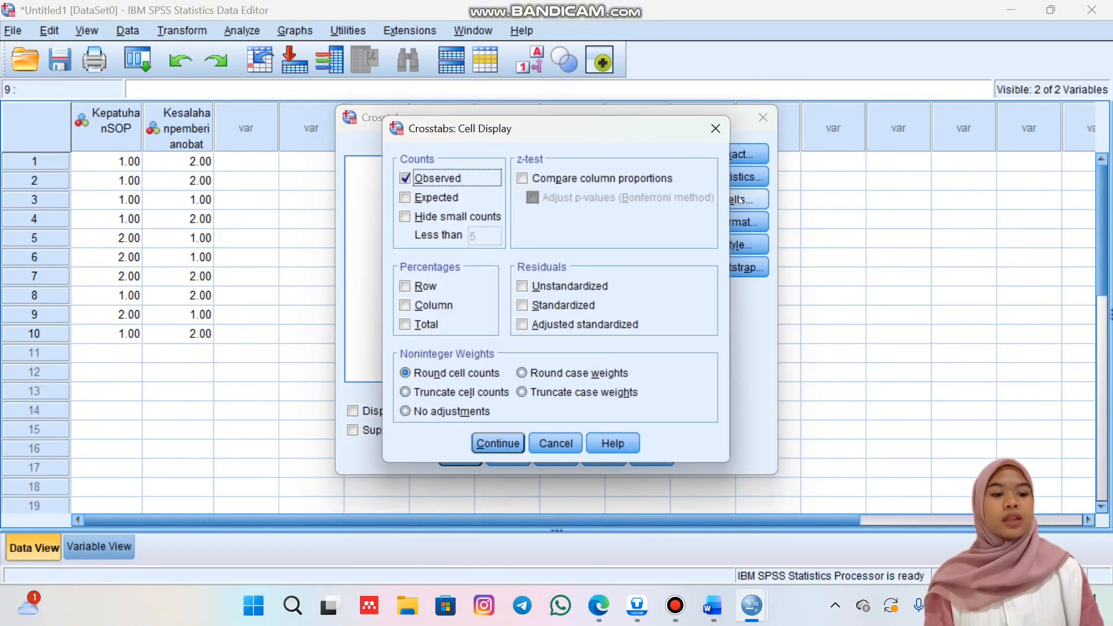
pyautogui.click(406, 198)
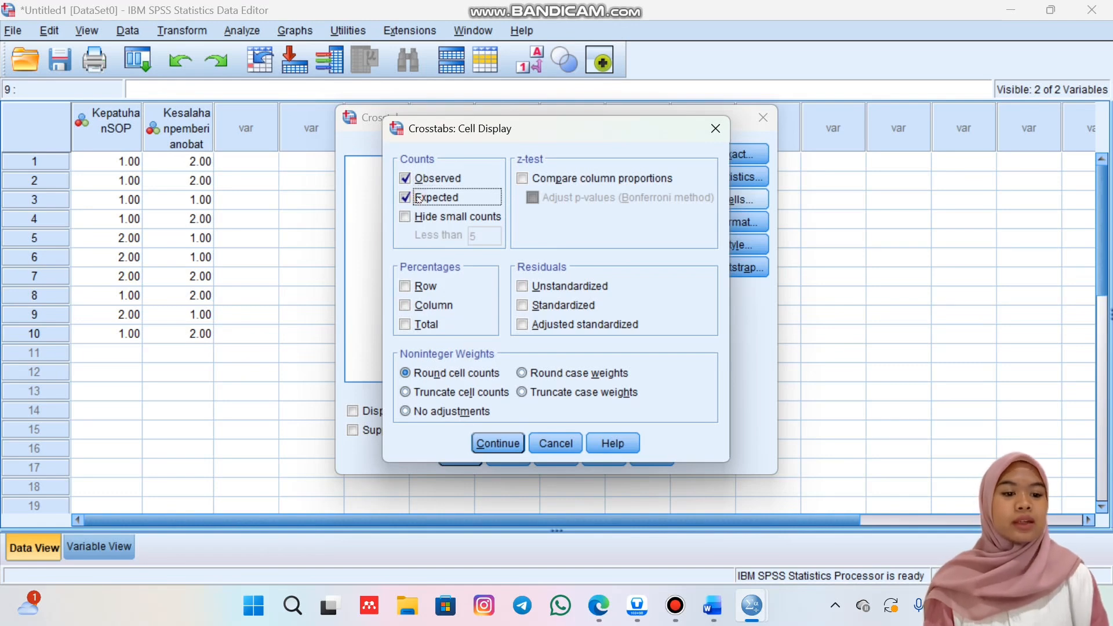
pyautogui.click(405, 286)
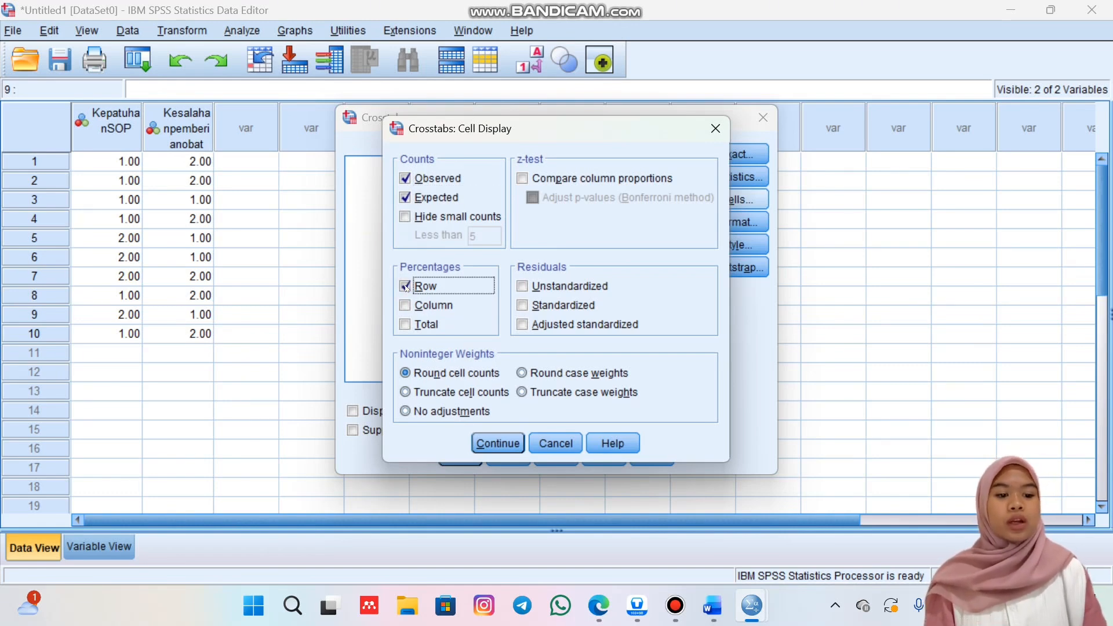
pyautogui.click(486, 444)
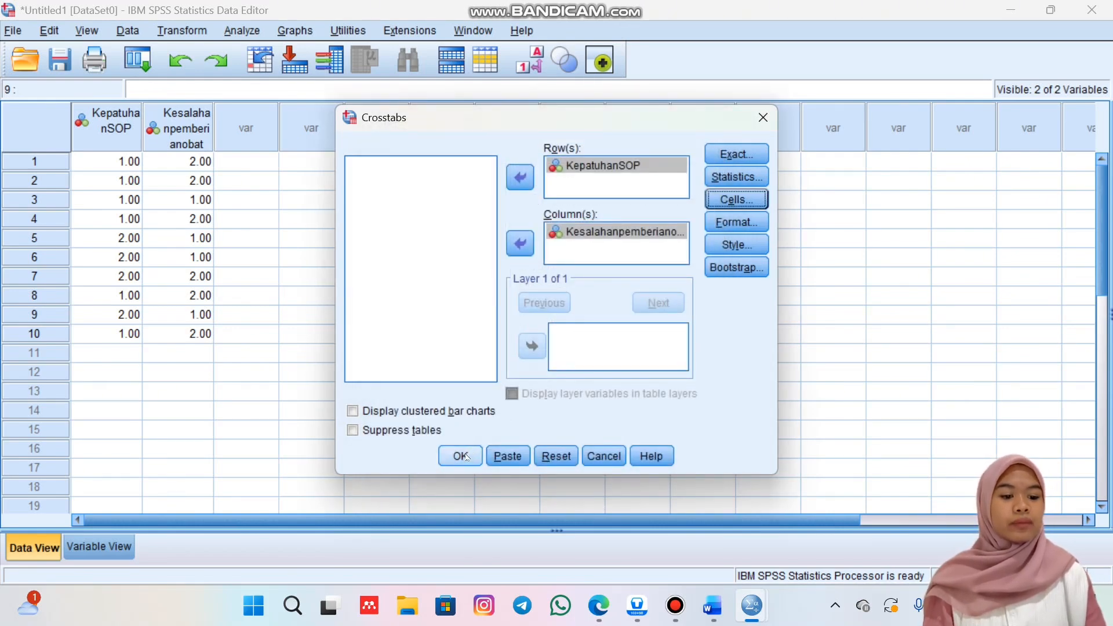
pyautogui.click(461, 456)
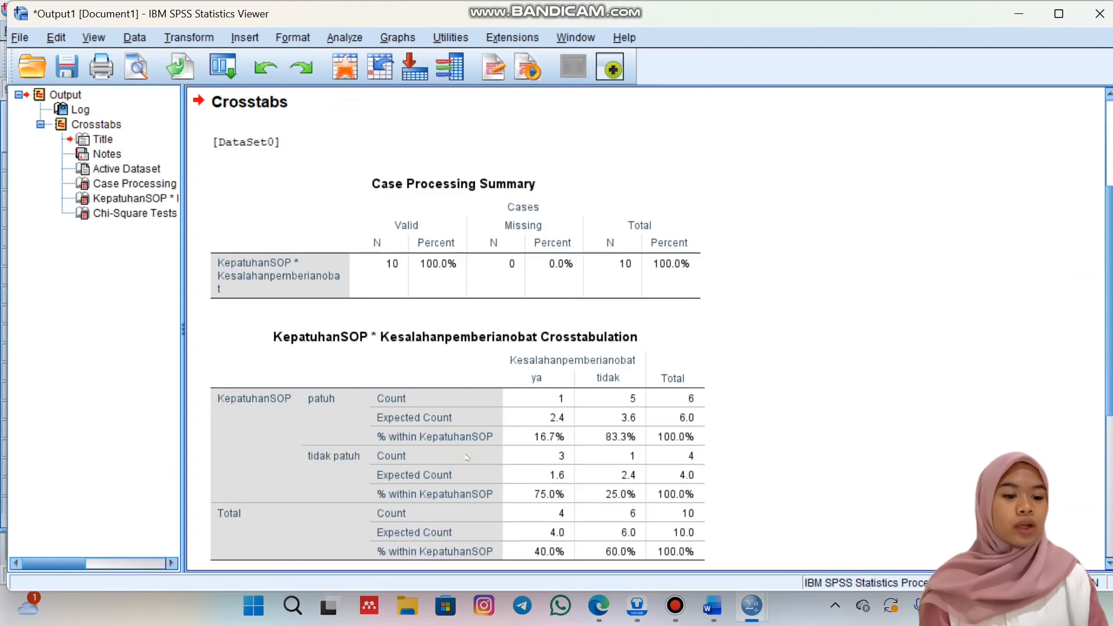
# Review the crosstabulation and Chi-Square Tests output and compare it with the H0 and H1 hypotheses in the Word document.
pyautogui.scroll(-2, 467, 458)
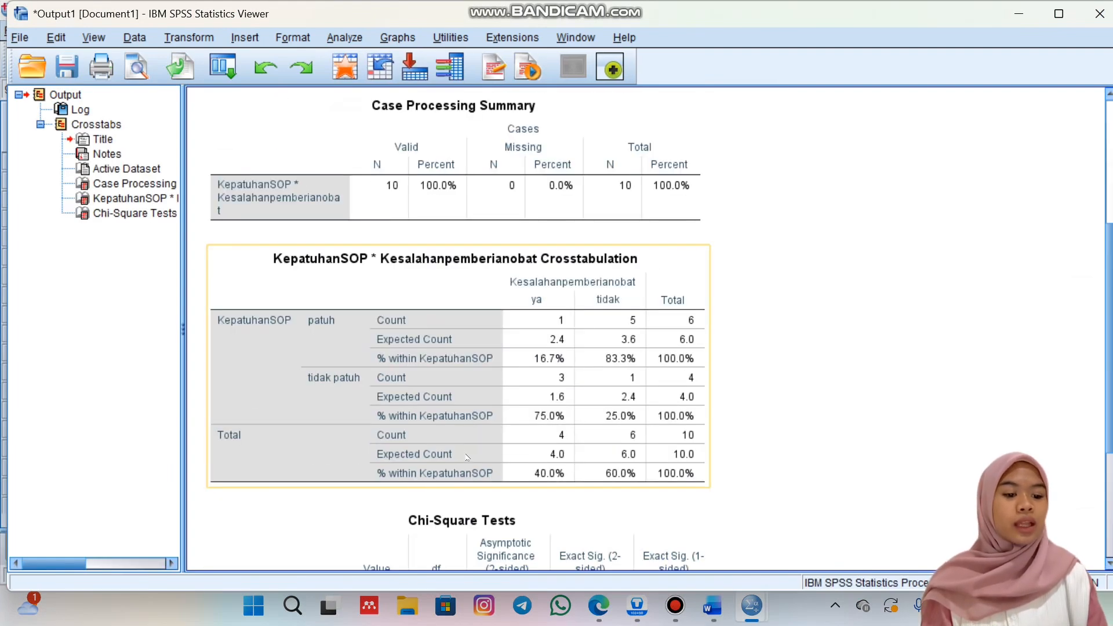
pyautogui.scroll(-4, 468, 458)
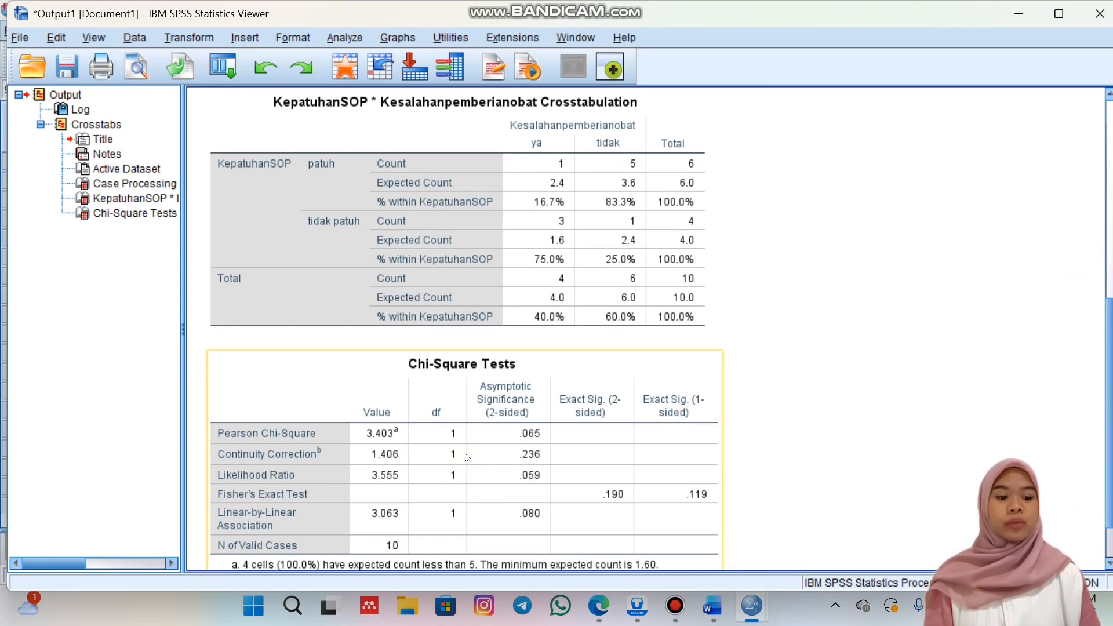
pyautogui.scroll(-2, 467, 458)
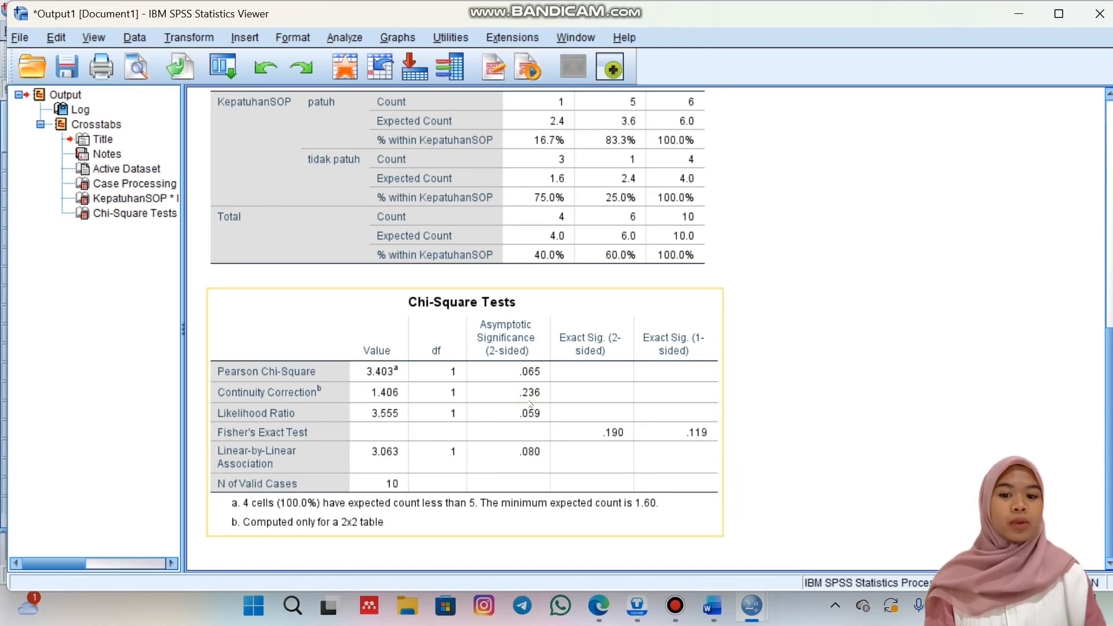
pyautogui.hotkey('alt', 'Tab')
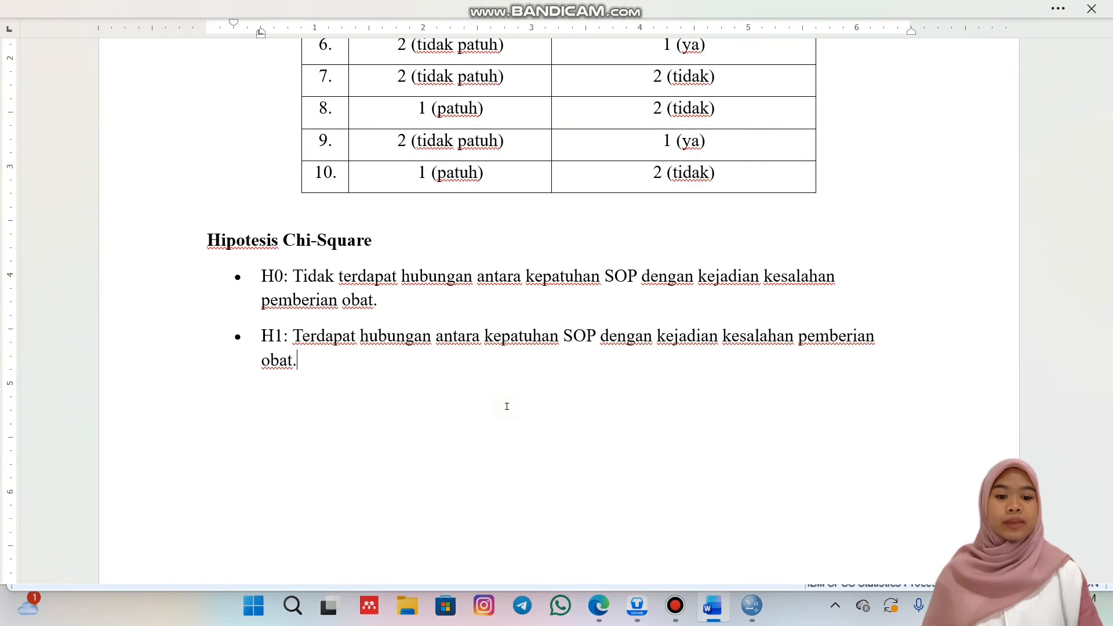
pyautogui.hotkey('alt', 'Tab')
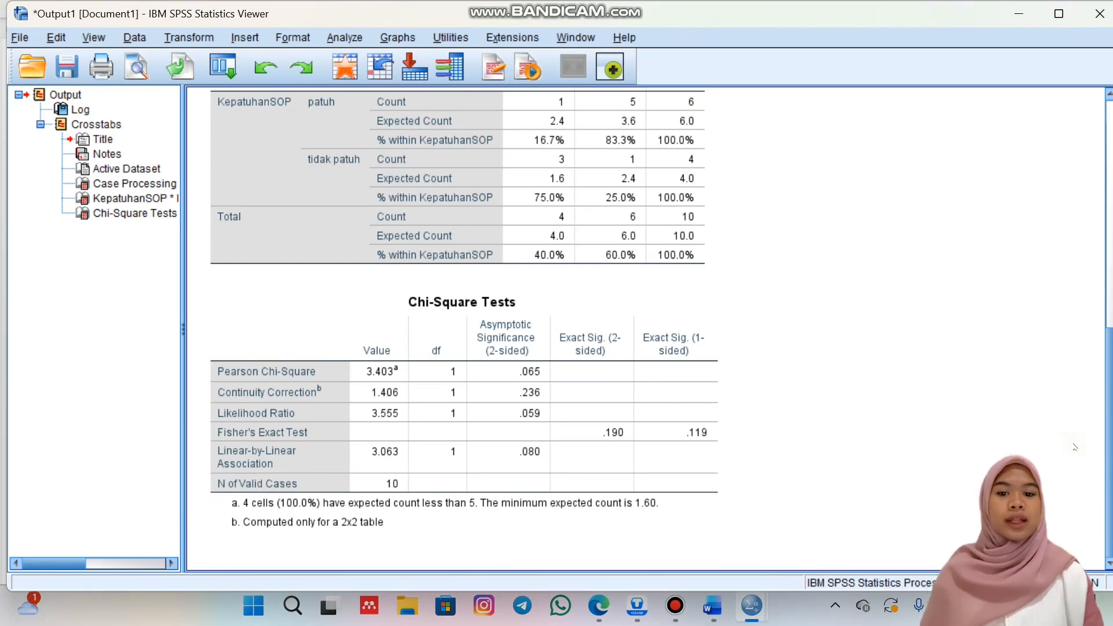
pyautogui.click(713, 606)
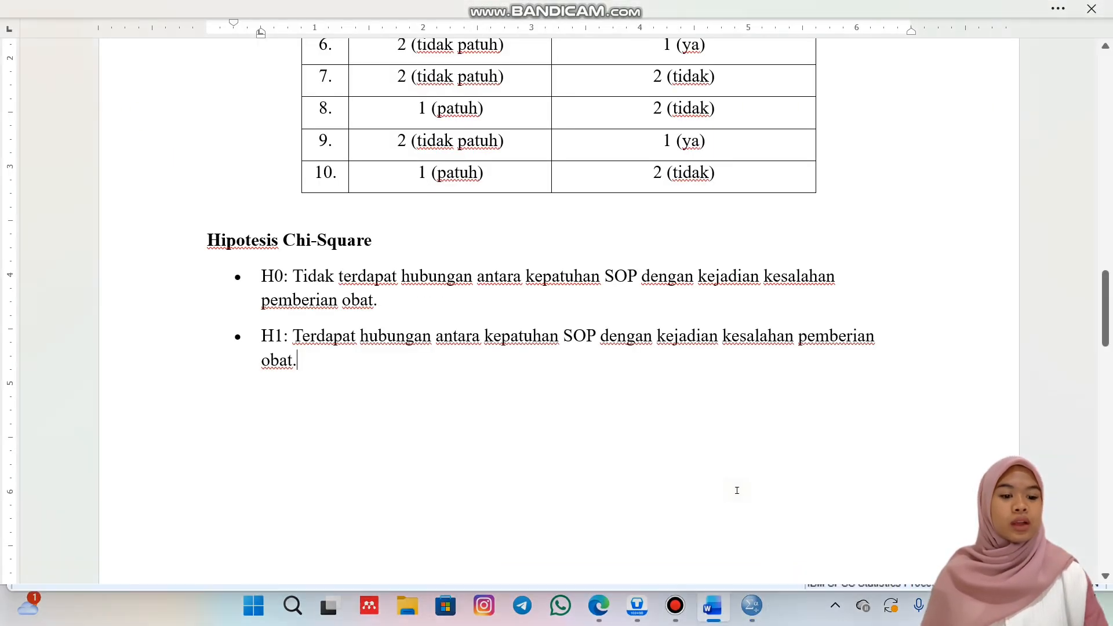